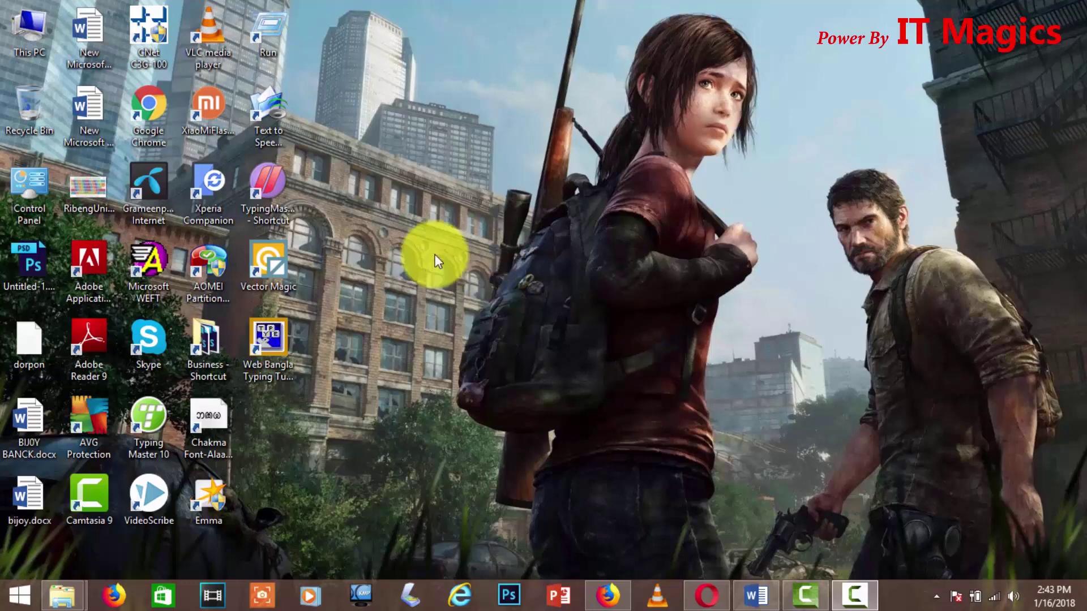
- Open This PC and show Local Disk (C:) properties with its used and free space
{"action": "right_click", "coordinate": [35, 49]}
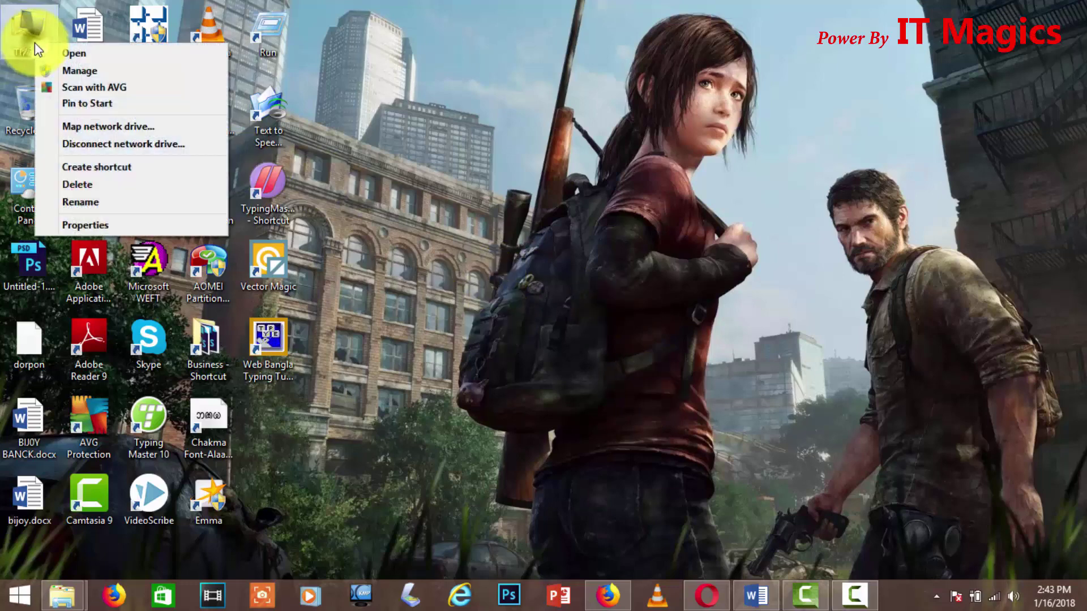
{"action": "left_click", "coordinate": [78, 54]}
{"action": "left_click", "coordinate": [608, 114]}
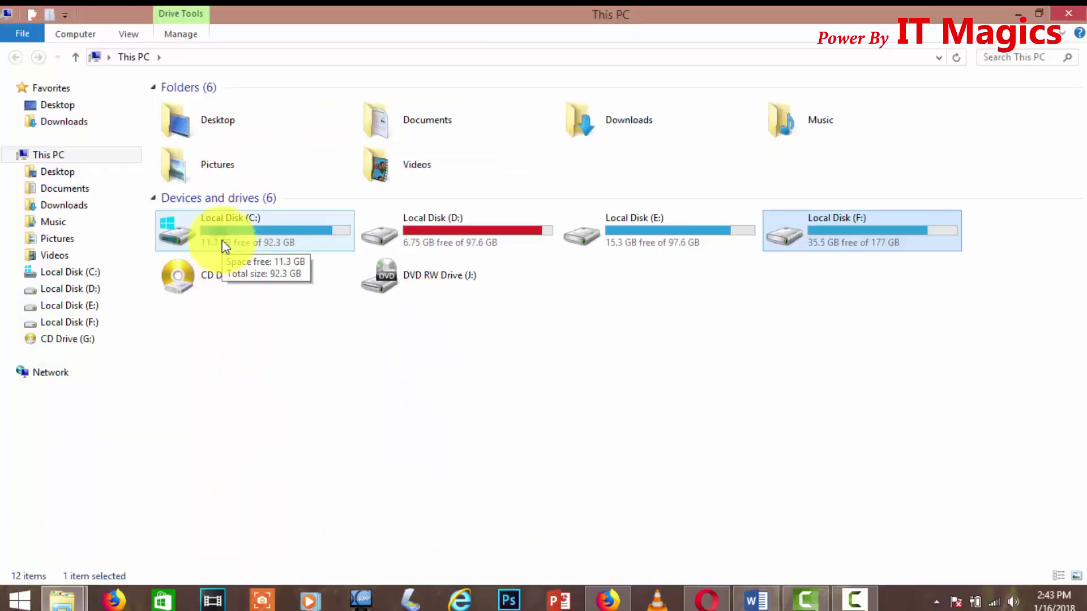
{"action": "right_click", "coordinate": [222, 240]}
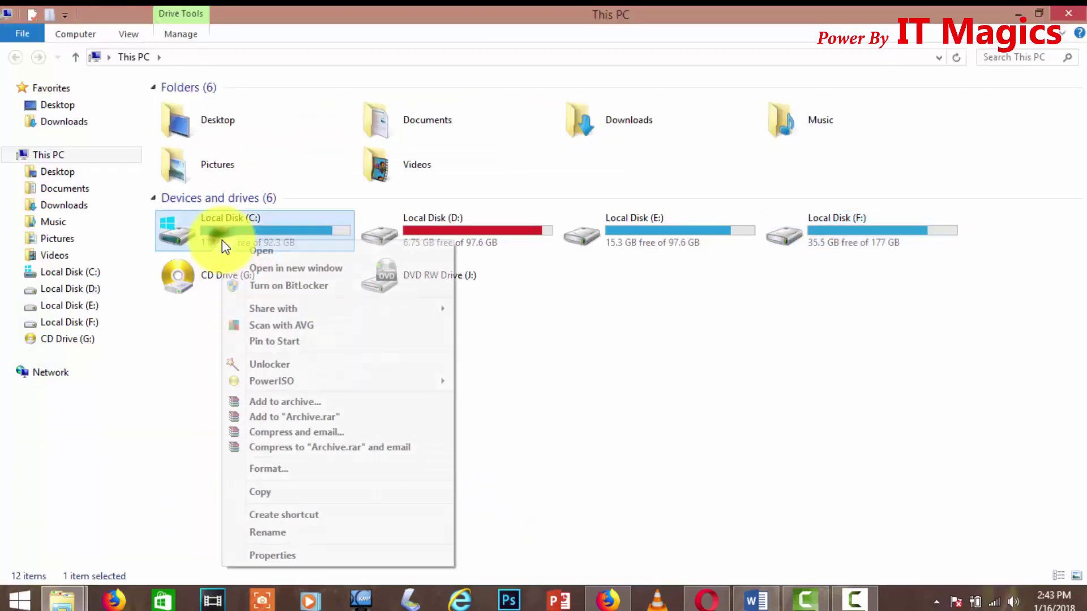
{"action": "left_click", "coordinate": [264, 557]}
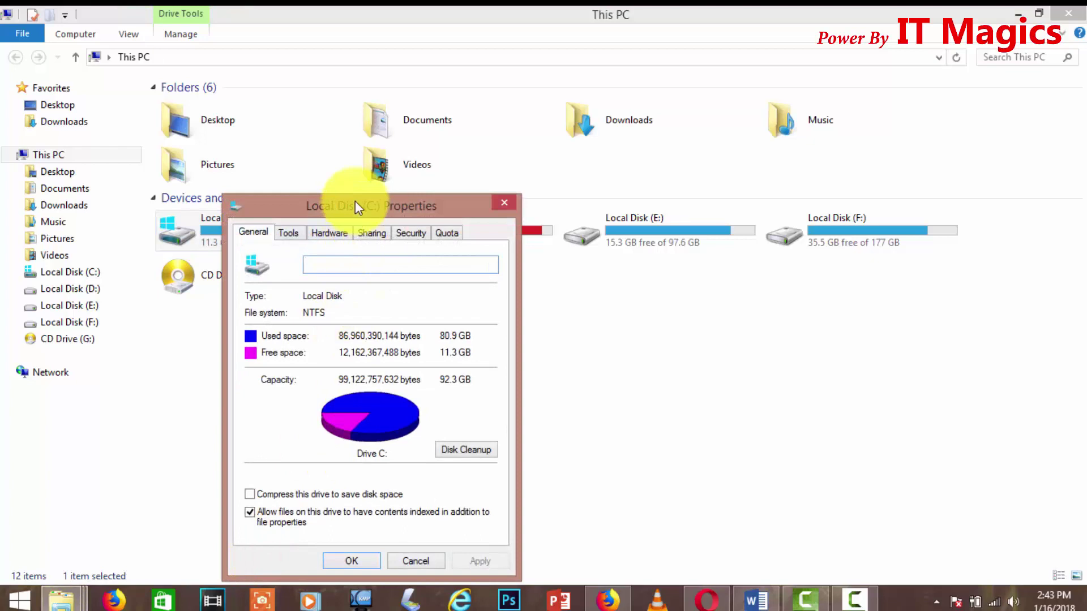
{"action": "left_click_drag", "start_coordinate": [355, 208], "coordinate": [475, 22]}
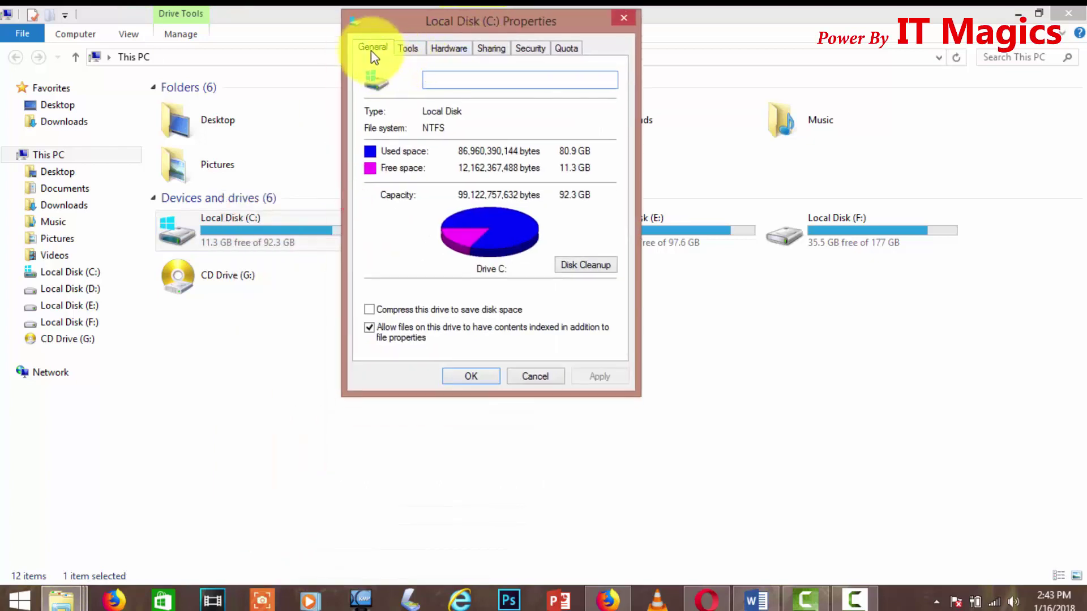
- Start Disk Cleanup for C: with Recycle Bin marked and Temporary files left unmarked
{"action": "left_click", "coordinate": [580, 265]}
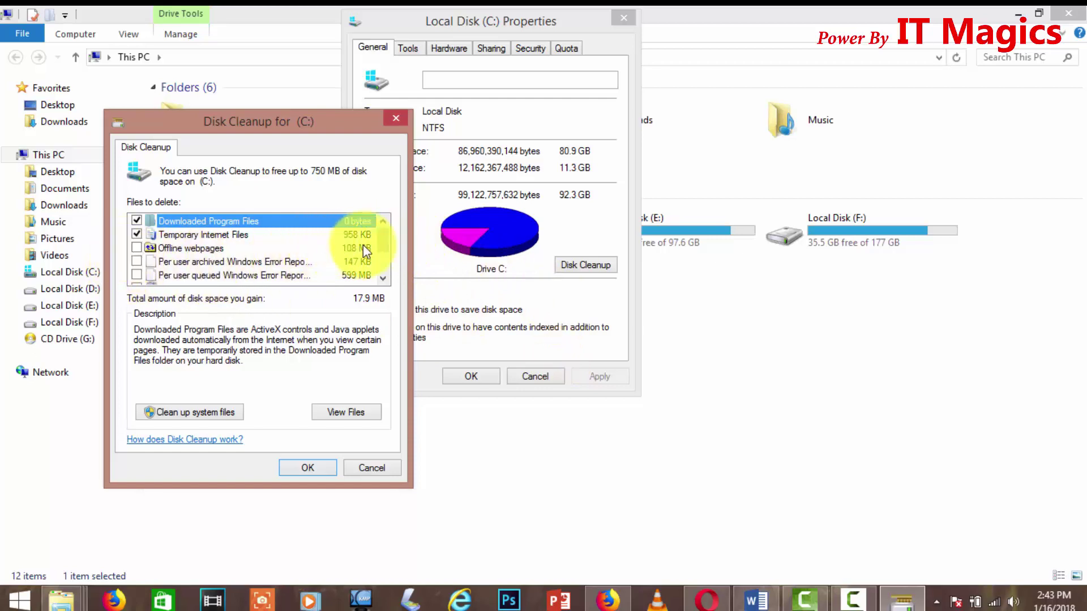
{"action": "left_click", "coordinate": [378, 254]}
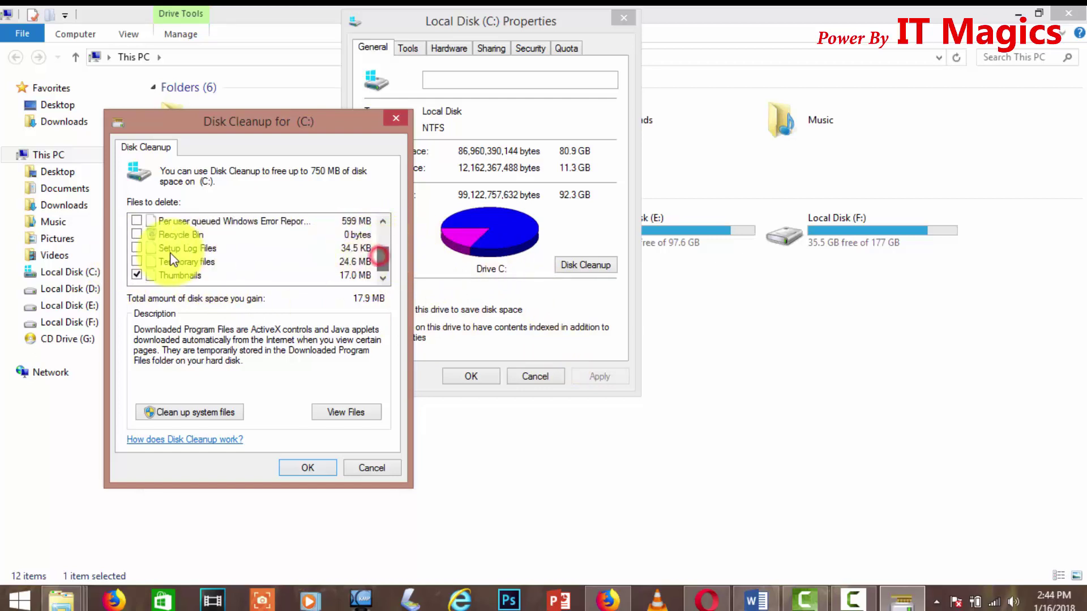
{"action": "left_click", "coordinate": [136, 235]}
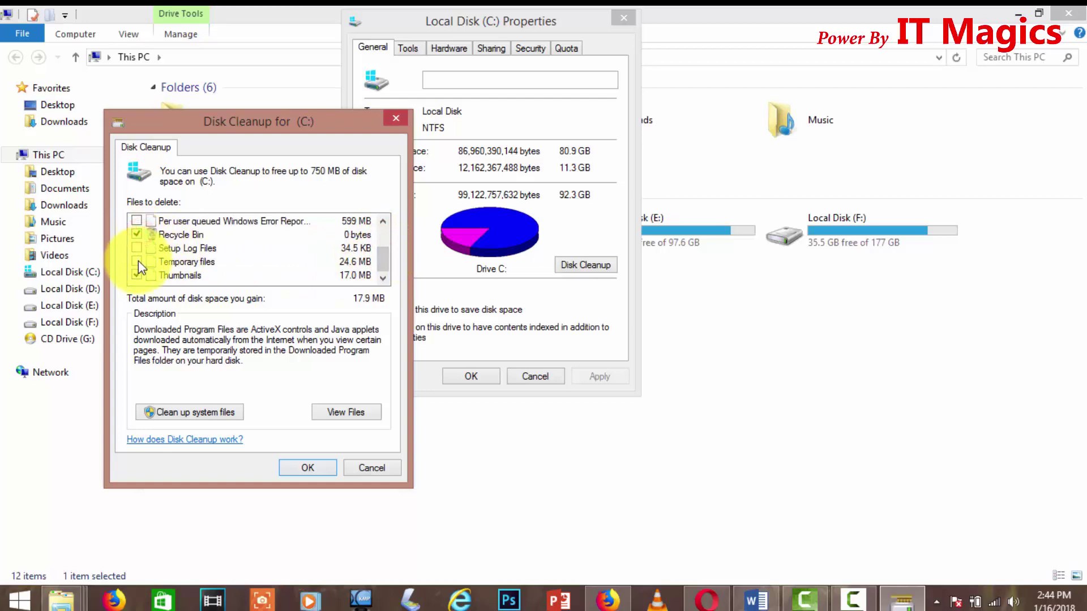
{"action": "left_click_drag", "start_coordinate": [383, 259], "coordinate": [383, 253]}
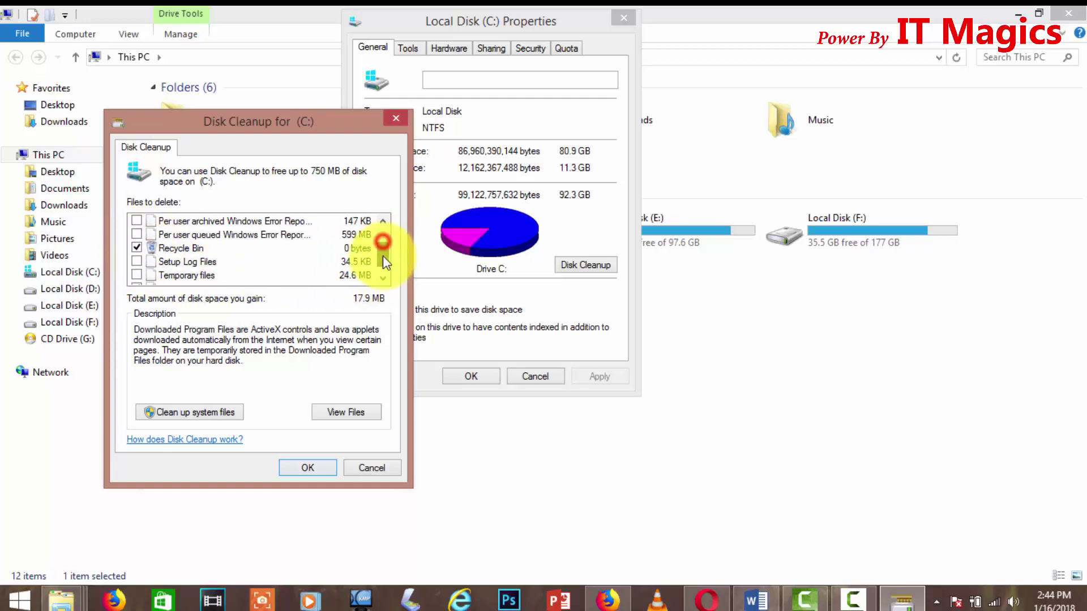
{"action": "left_click", "coordinate": [137, 276]}
{"action": "left_click_drag", "start_coordinate": [383, 259], "coordinate": [383, 265]}
{"action": "left_click", "coordinate": [136, 262]}
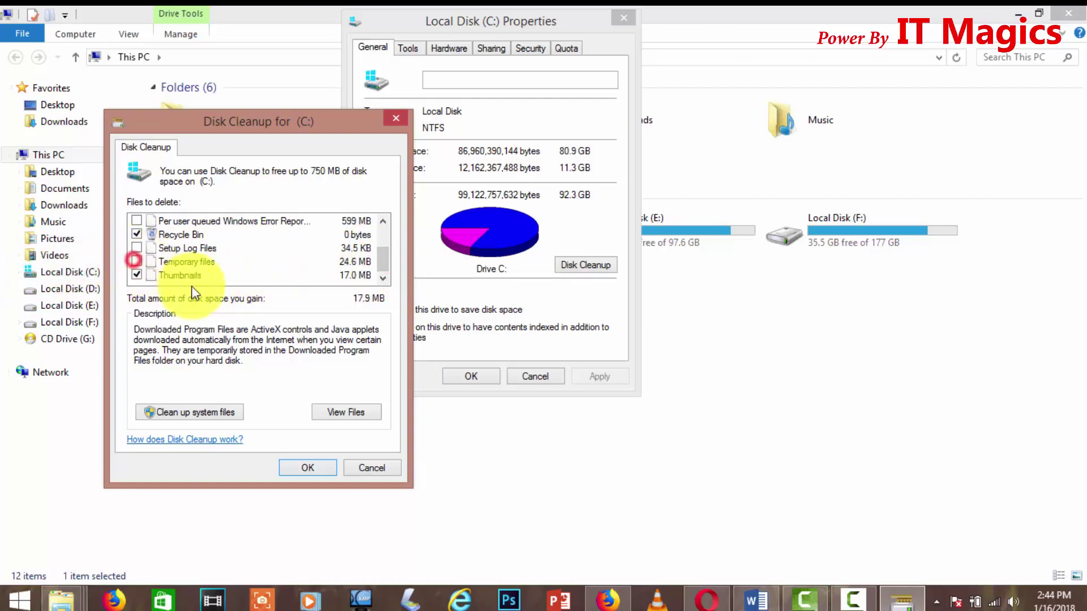
- Include system files and permanently delete the selected files
{"action": "left_click", "coordinate": [199, 412]}
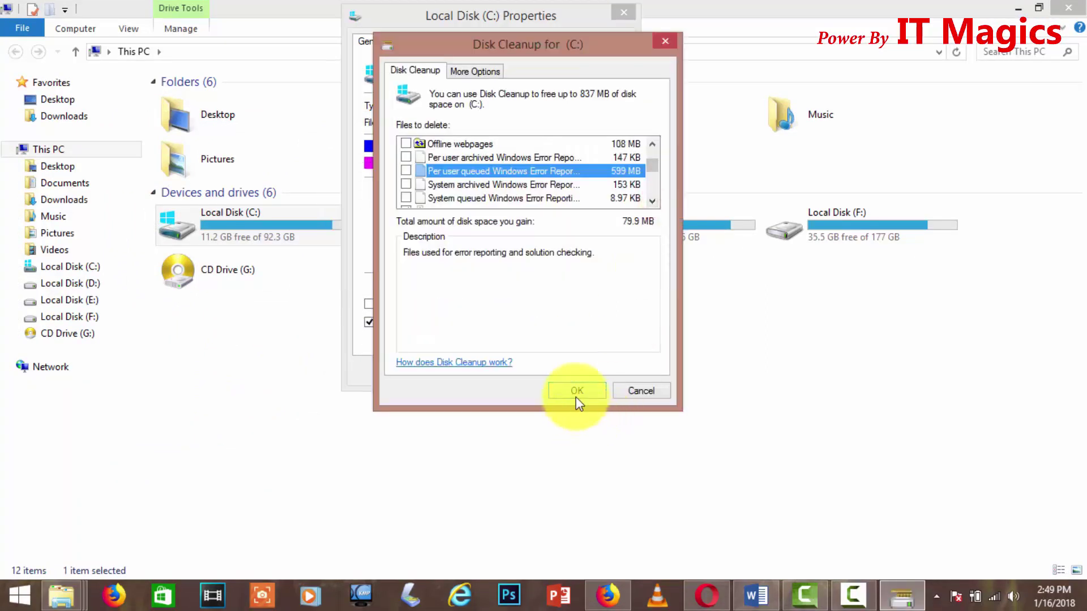
{"action": "left_click", "coordinate": [575, 393]}
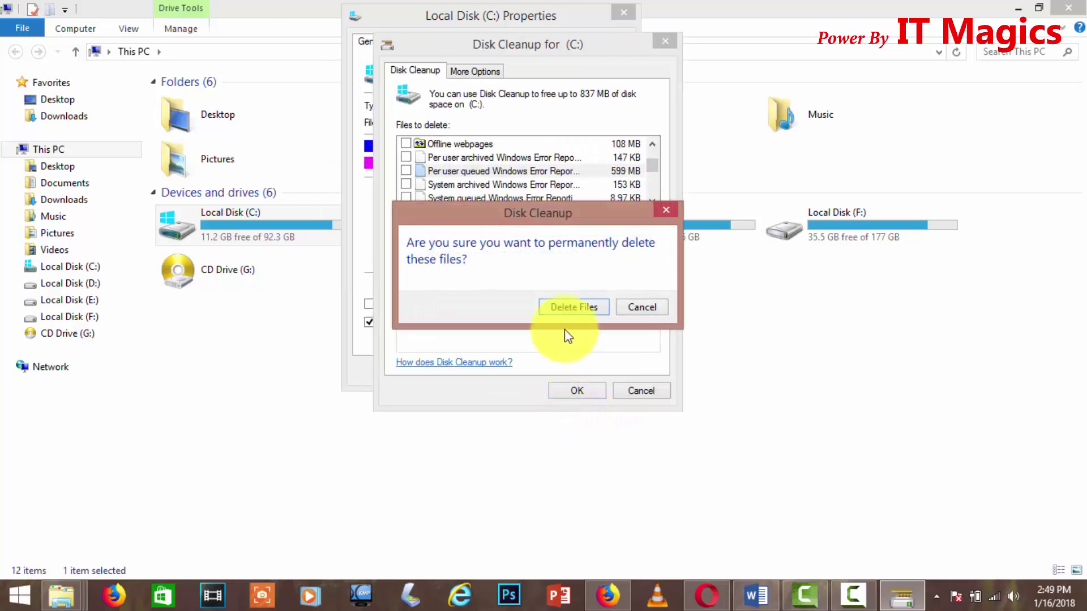
{"action": "left_click", "coordinate": [574, 308]}
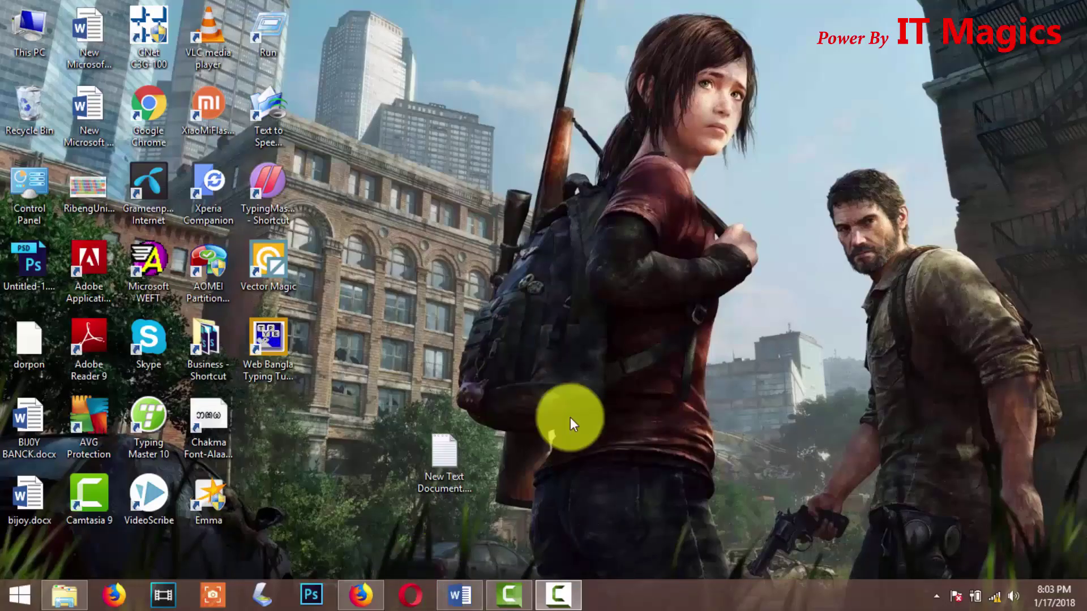
- Reopen Local Disk (C:) properties from This PC and show its Tools tab
{"action": "right_click", "coordinate": [38, 45]}
{"action": "left_click", "coordinate": [98, 55]}
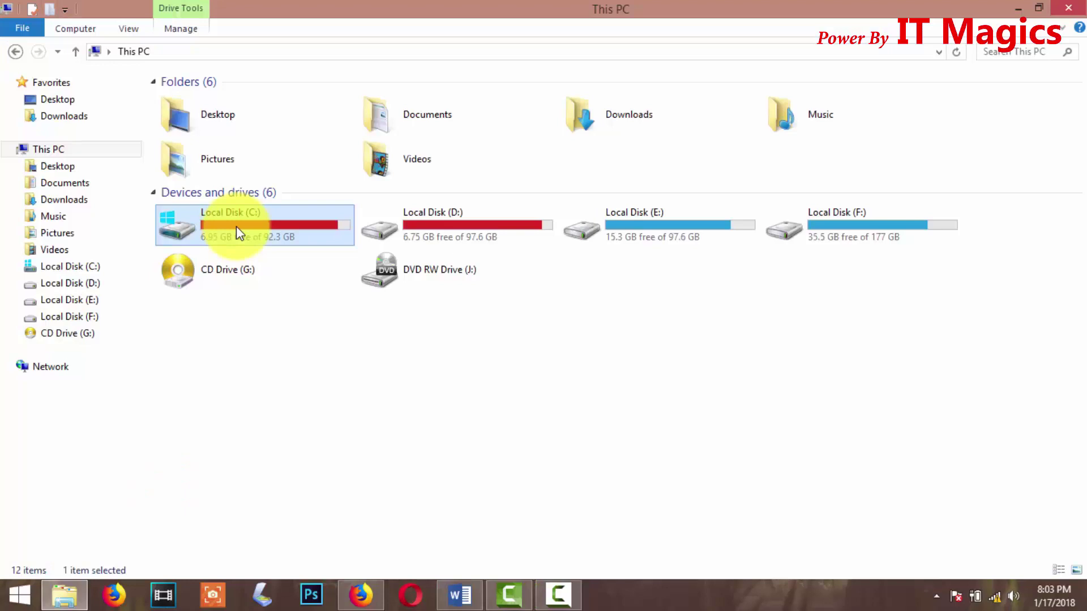
{"action": "right_click", "coordinate": [236, 227]}
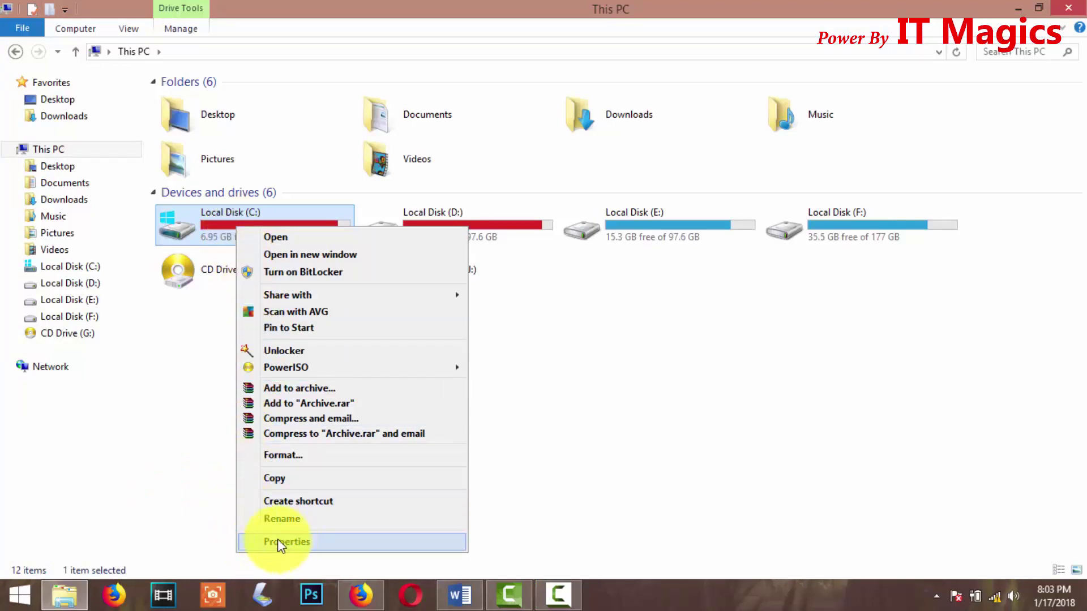
{"action": "left_click", "coordinate": [300, 543]}
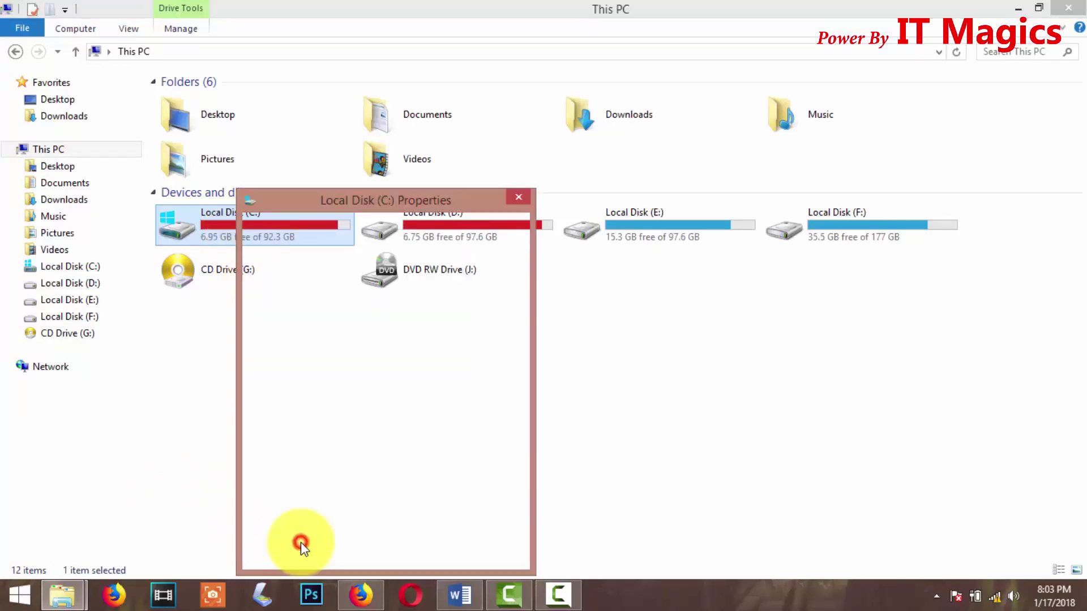
{"action": "left_click_drag", "start_coordinate": [424, 201], "coordinate": [626, 33]}
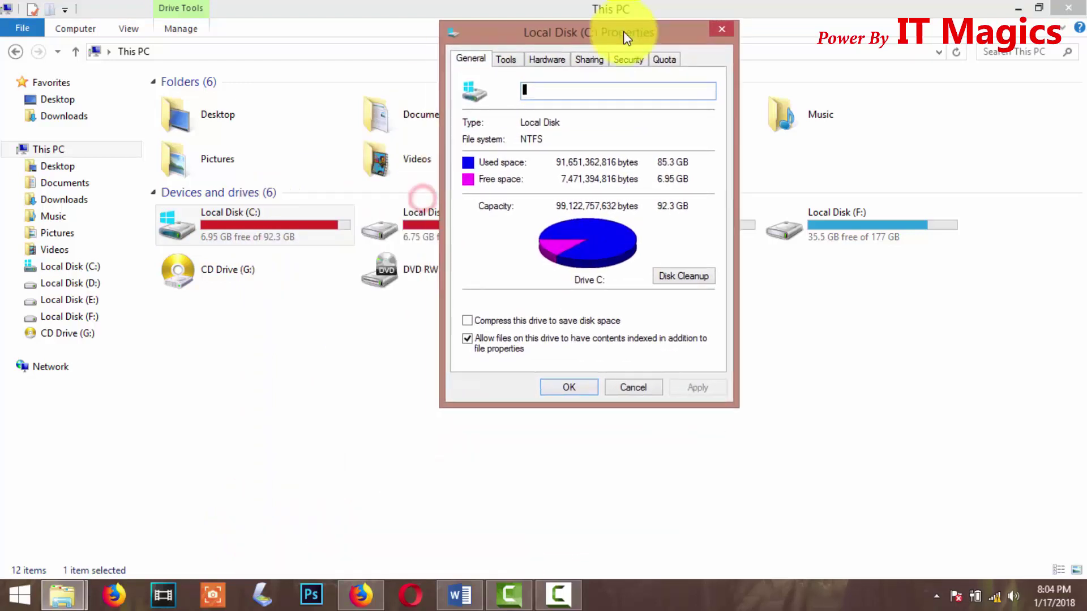
{"action": "left_click", "coordinate": [506, 60]}
- Optimize drives C:, D:, E: and F:, then close Optimize Drives and the properties dialog
{"action": "left_click", "coordinate": [662, 210]}
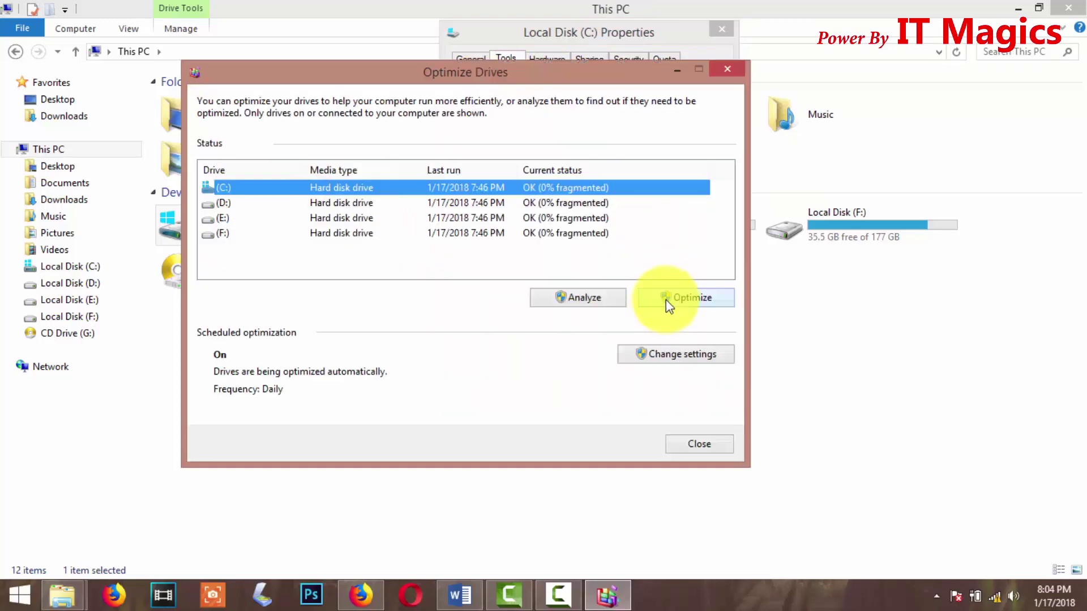
{"action": "left_click", "coordinate": [669, 299]}
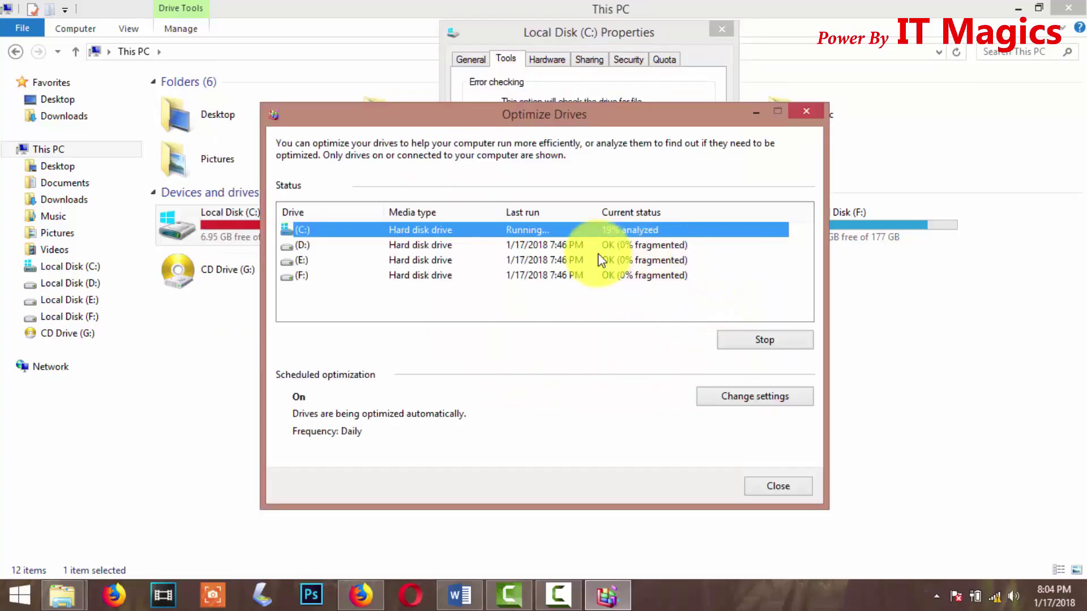
{"action": "left_click", "coordinate": [442, 246]}
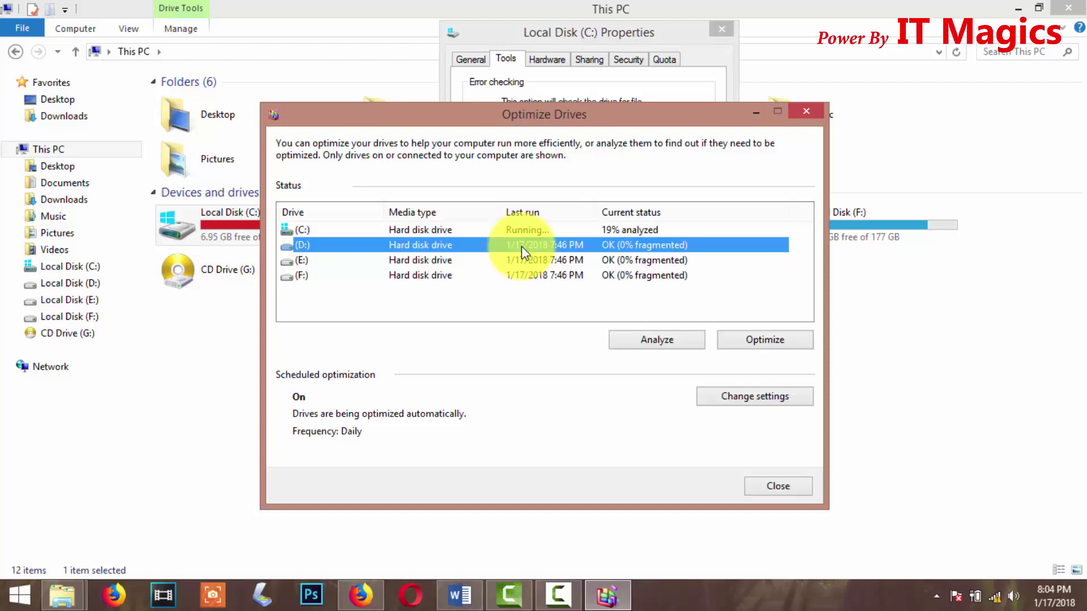
{"action": "left_click", "coordinate": [787, 345]}
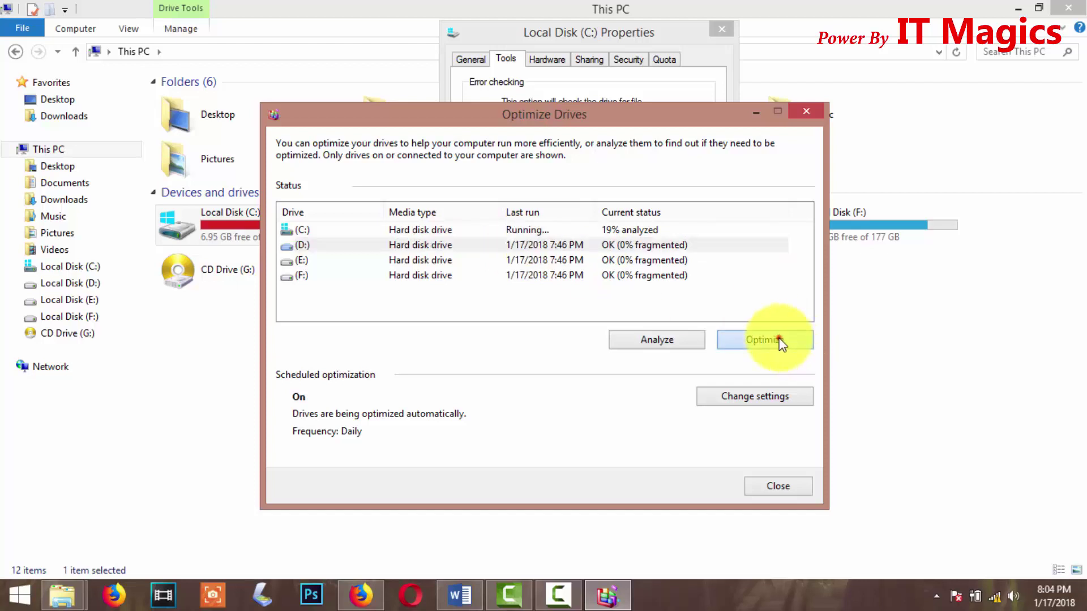
{"action": "left_click", "coordinate": [532, 259]}
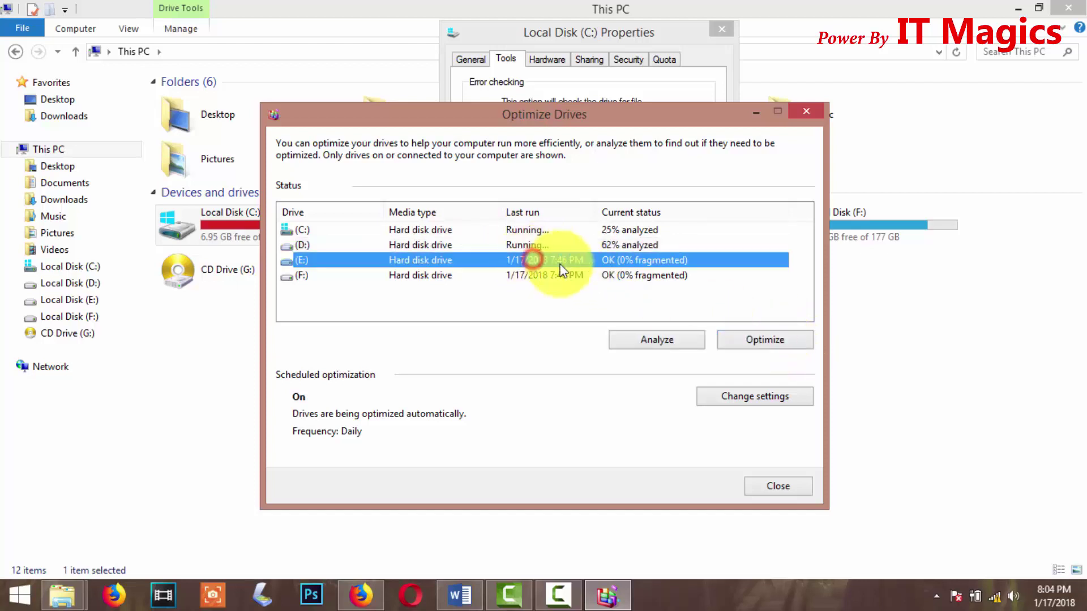
{"action": "left_click", "coordinate": [769, 341]}
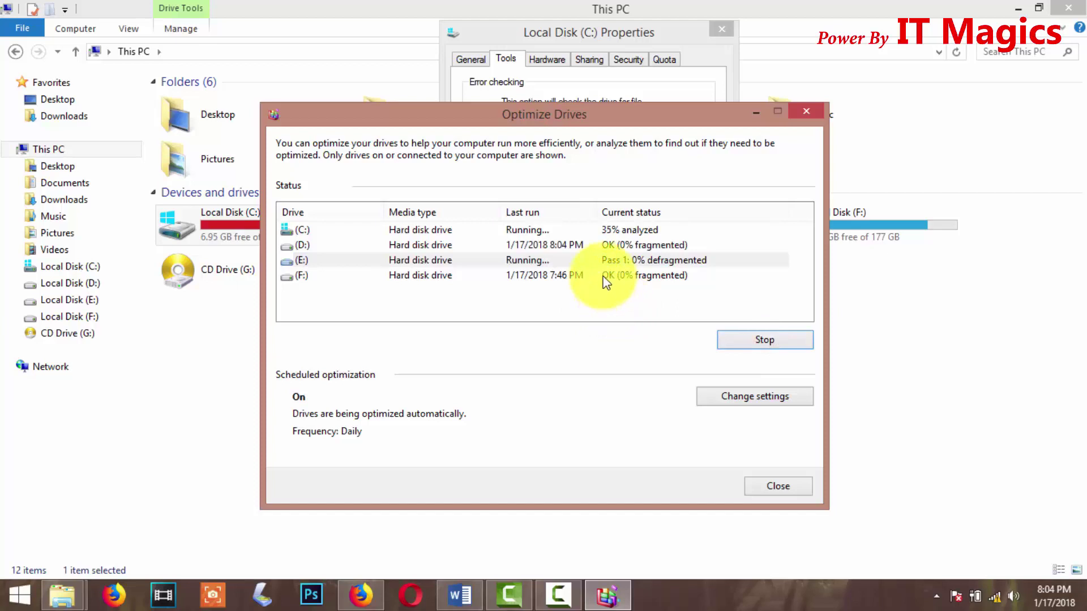
{"action": "left_click", "coordinate": [601, 275]}
{"action": "left_click", "coordinate": [765, 340]}
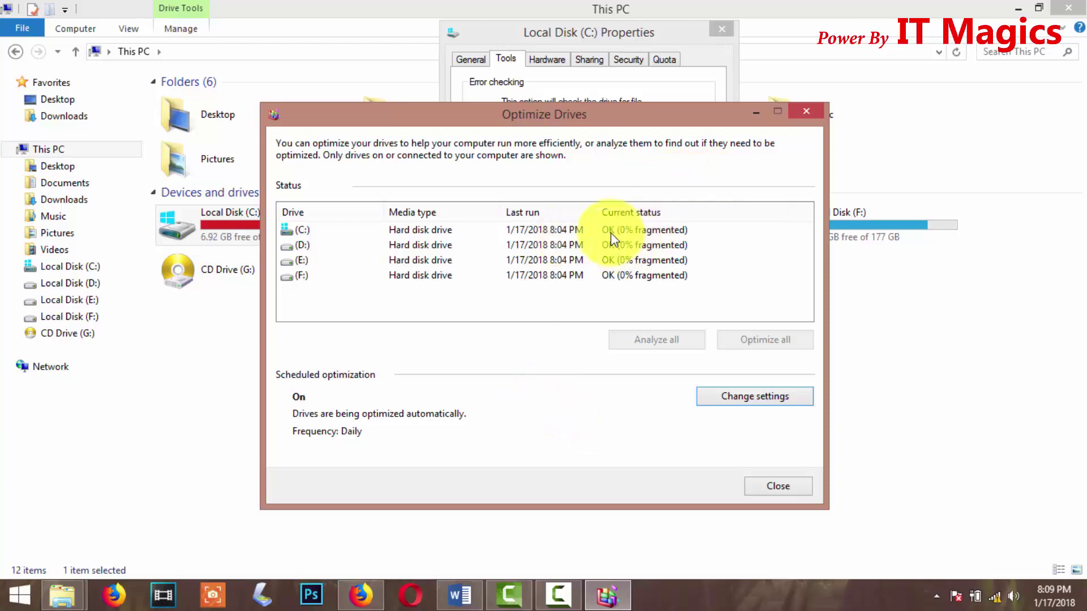
{"action": "left_click", "coordinate": [774, 491]}
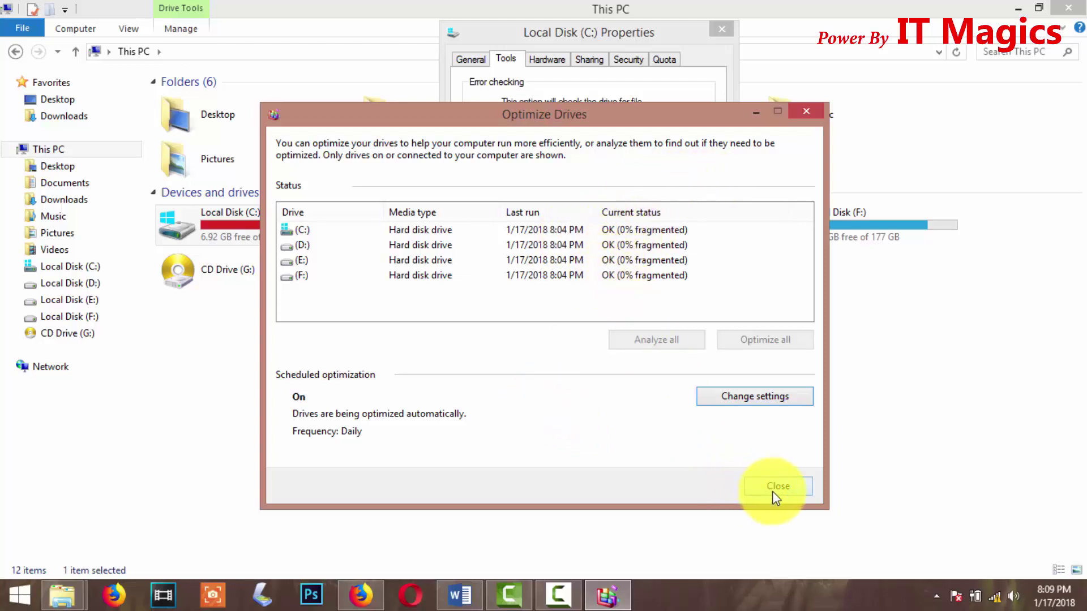
{"action": "left_click", "coordinate": [775, 491]}
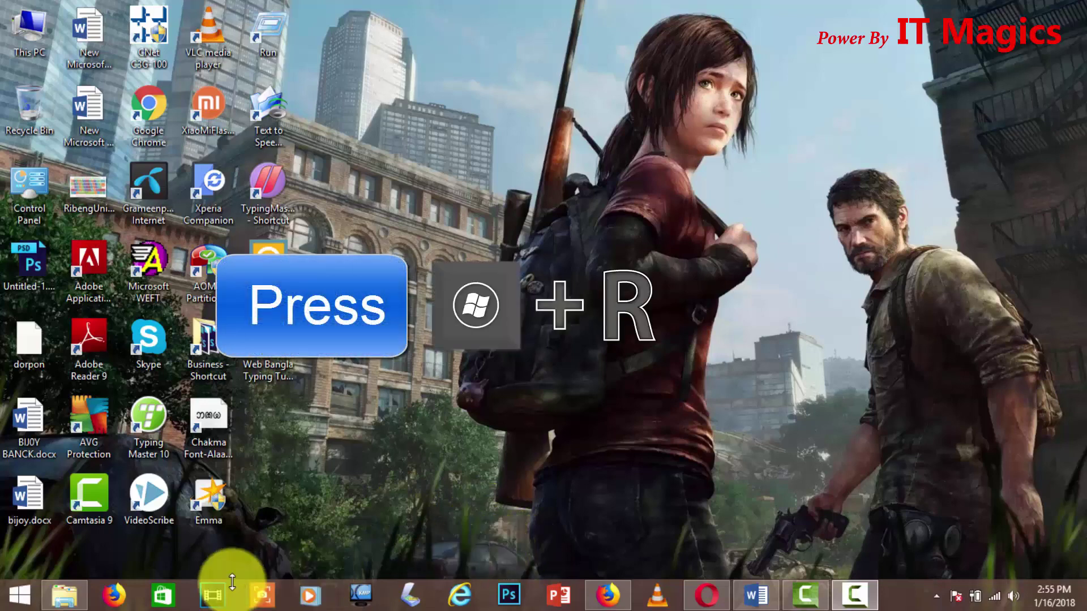
- Run sysdm.cpl to open System Properties and move its window right
{"action": "key", "text": "super+r"}
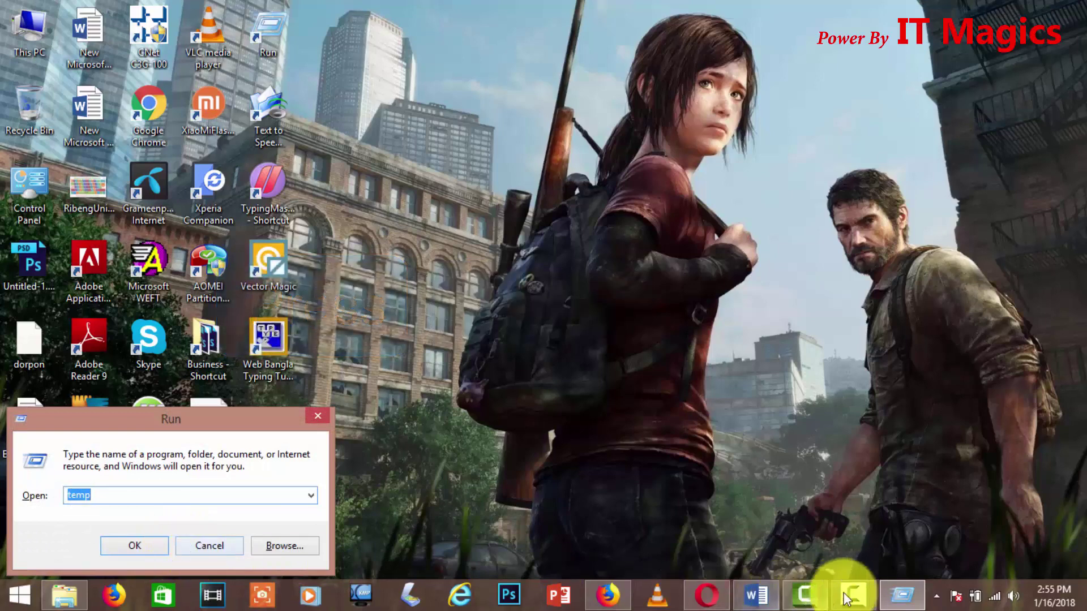
{"action": "type", "text": "s"}
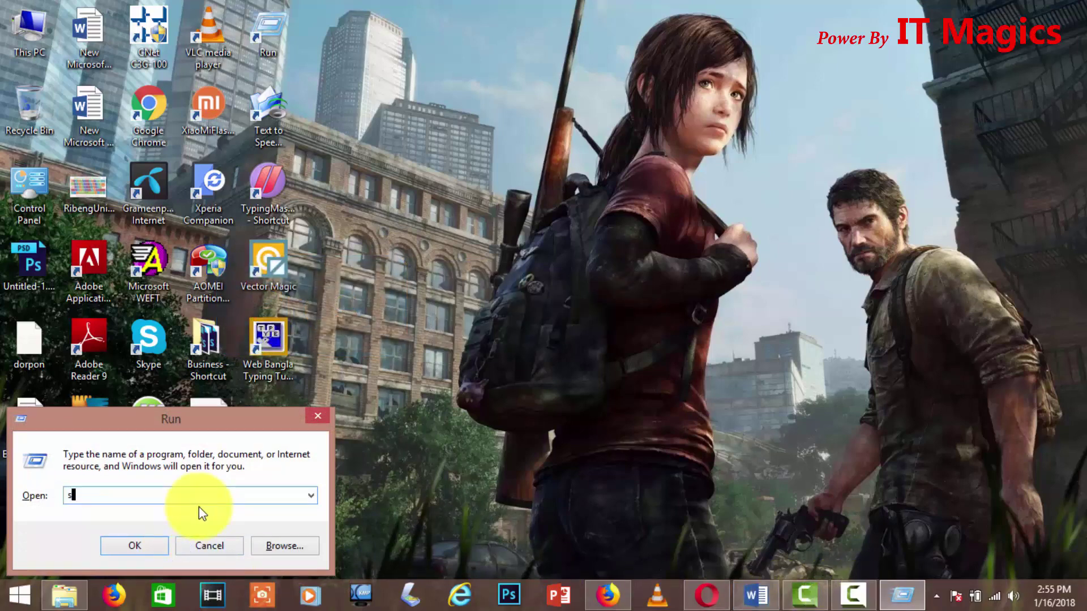
{"action": "type", "text": "ysd"}
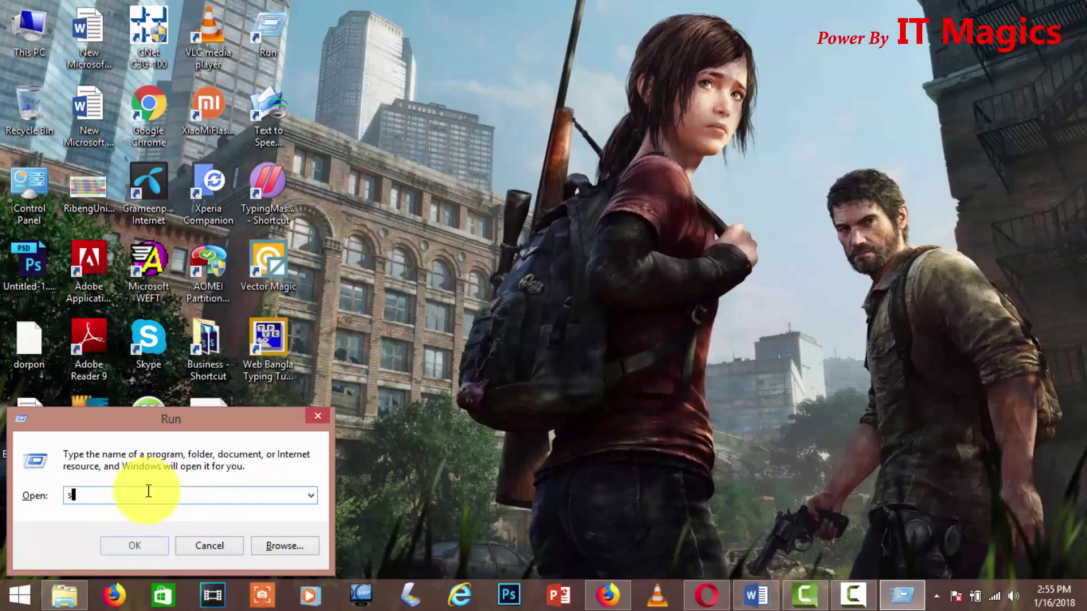
{"action": "type", "text": "m.cpl"}
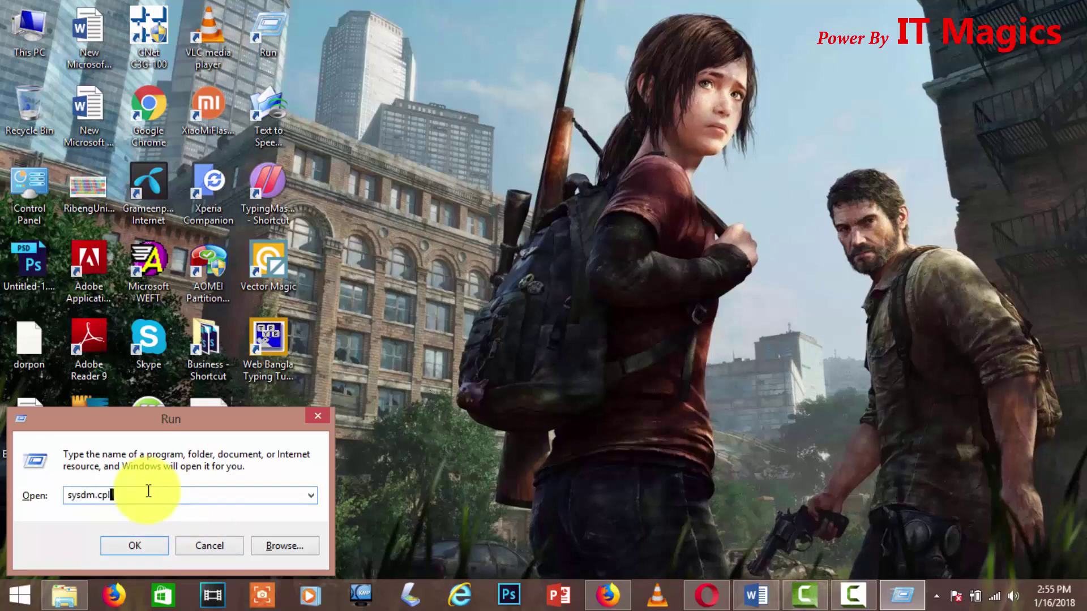
{"action": "left_click", "coordinate": [132, 547]}
{"action": "left_click_drag", "start_coordinate": [328, 24], "coordinate": [446, 72]}
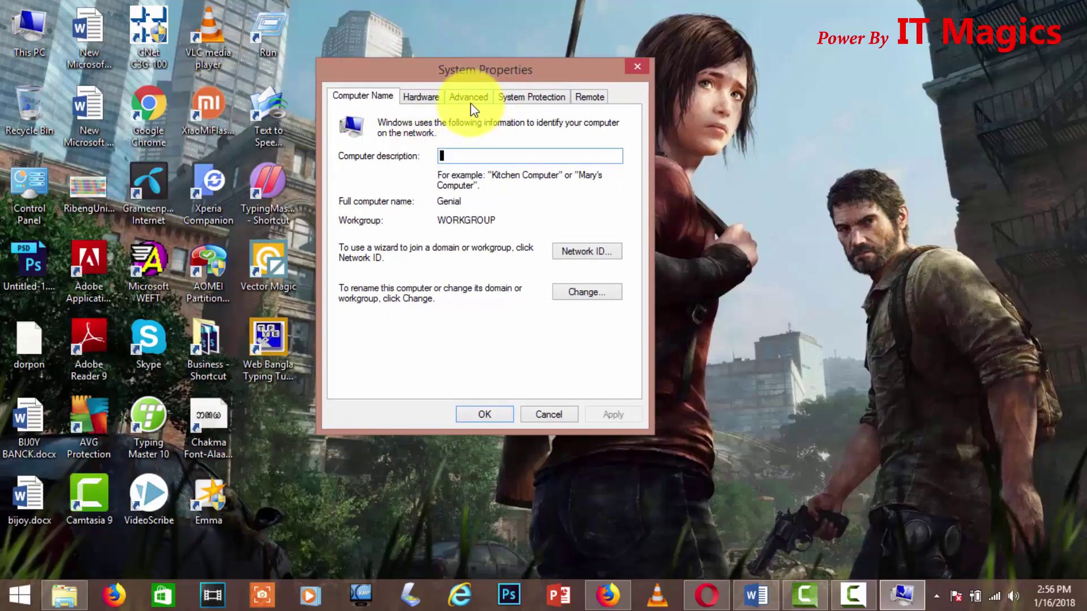
- Open the Performance Options visual effects from the Advanced tab and move the dialog aside
{"action": "left_click", "coordinate": [471, 99]}
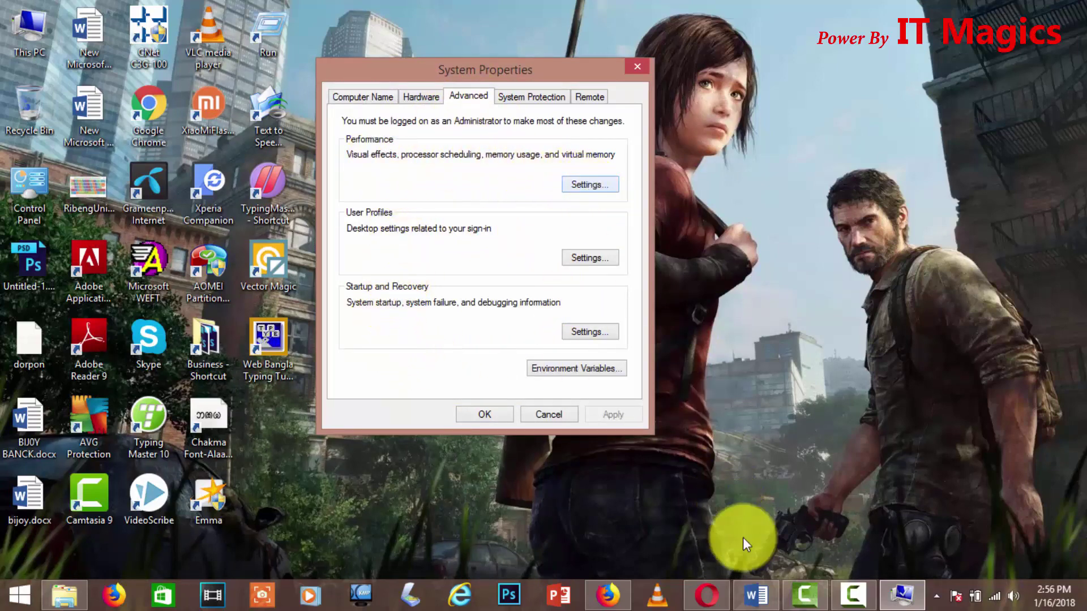
{"action": "left_click", "coordinate": [590, 185]}
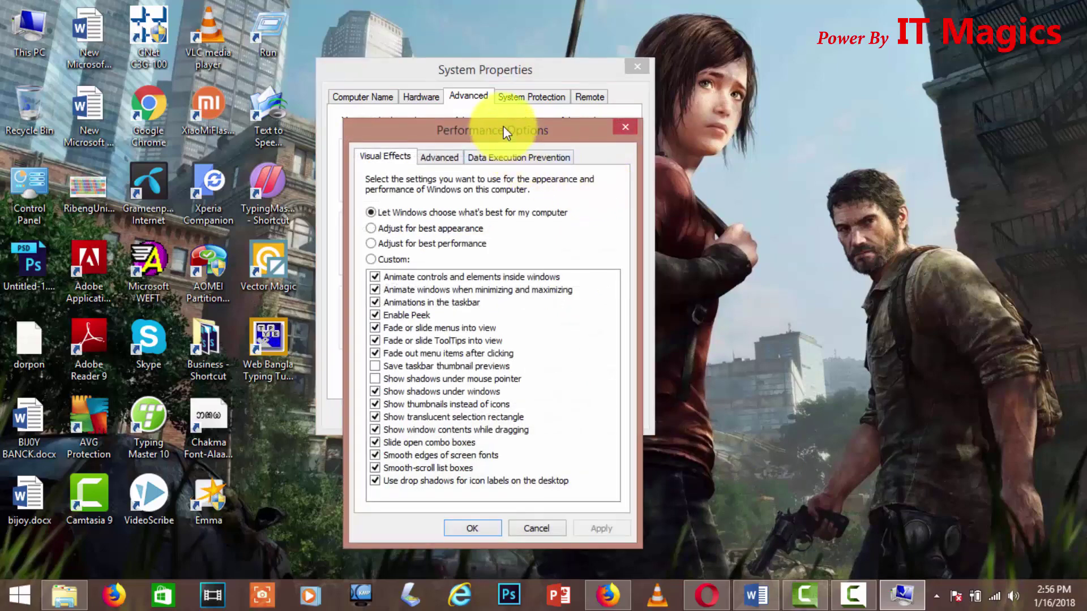
{"action": "left_click_drag", "start_coordinate": [506, 139], "coordinate": [400, 82]}
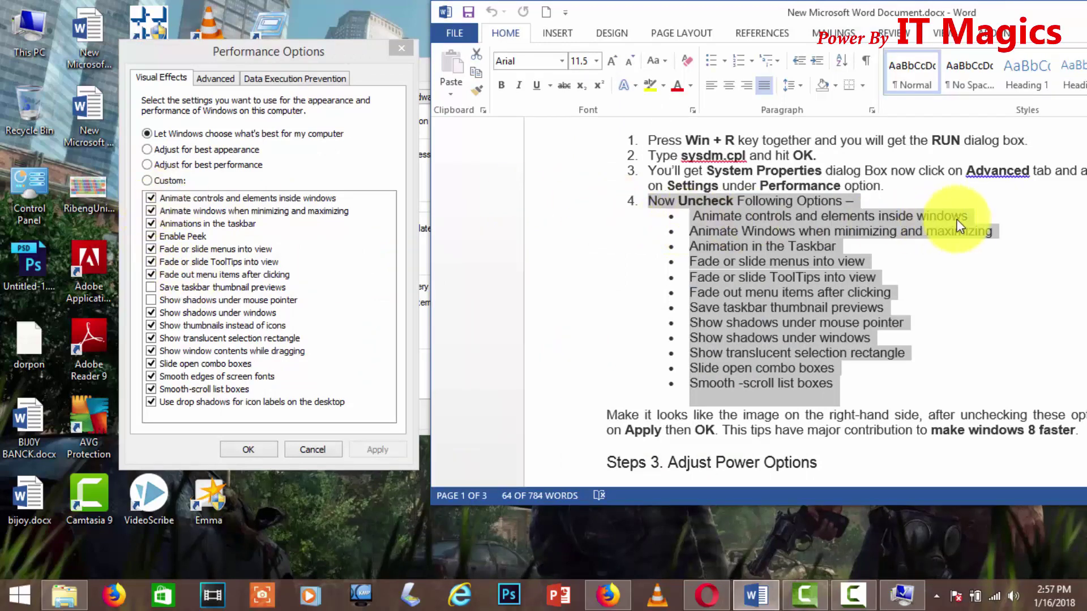
- Turn off control, minimize/maximize and taskbar animations, plus menu, ToolTip and menu-item fading
{"action": "left_click", "coordinate": [151, 200]}
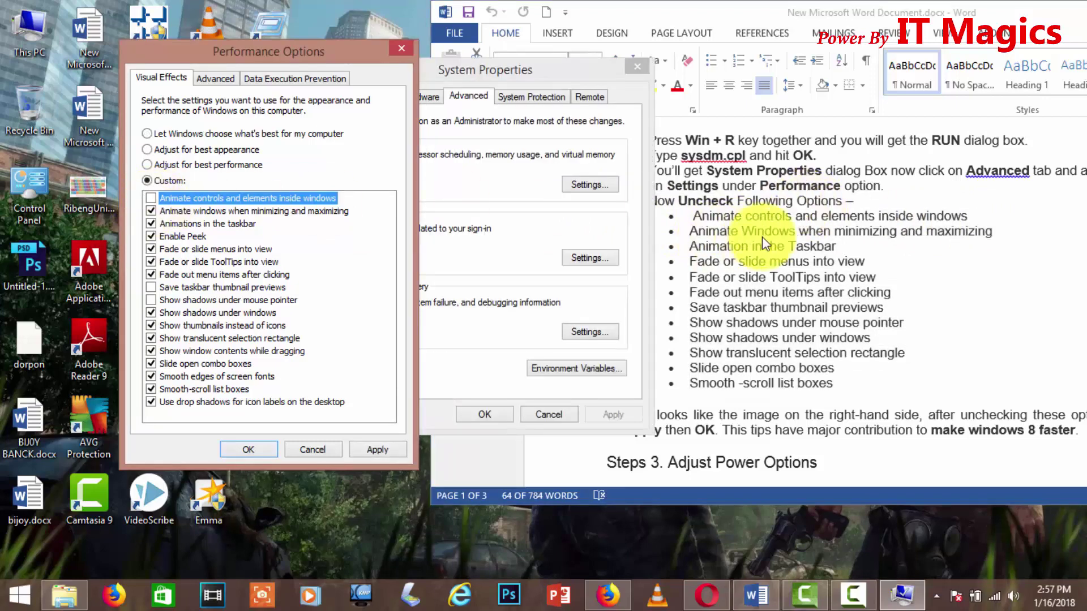
{"action": "left_click", "coordinate": [155, 213]}
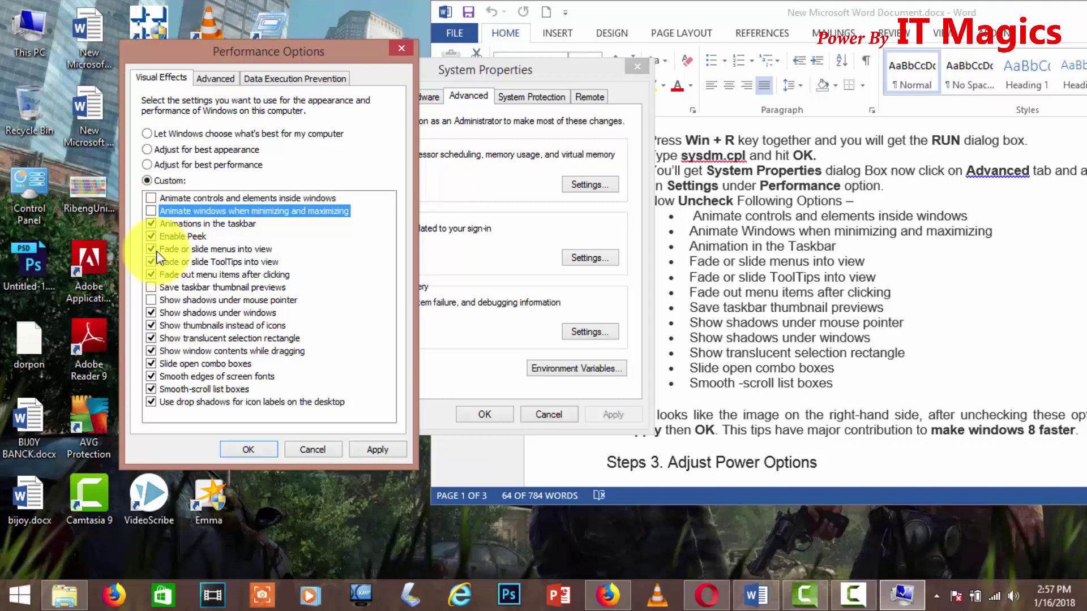
{"action": "left_click", "coordinate": [152, 225]}
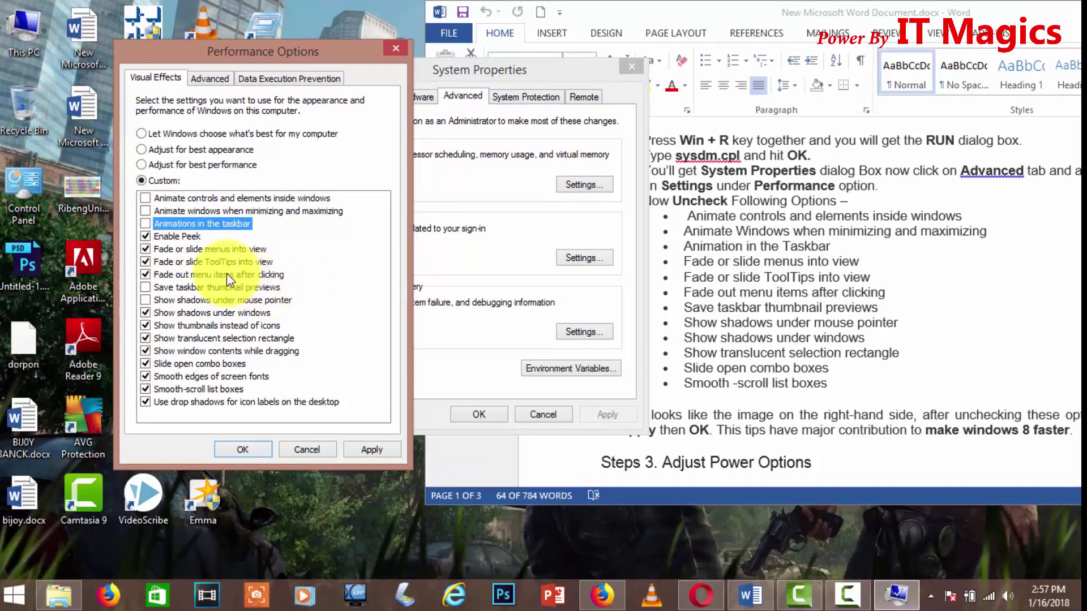
{"action": "left_click", "coordinate": [146, 250]}
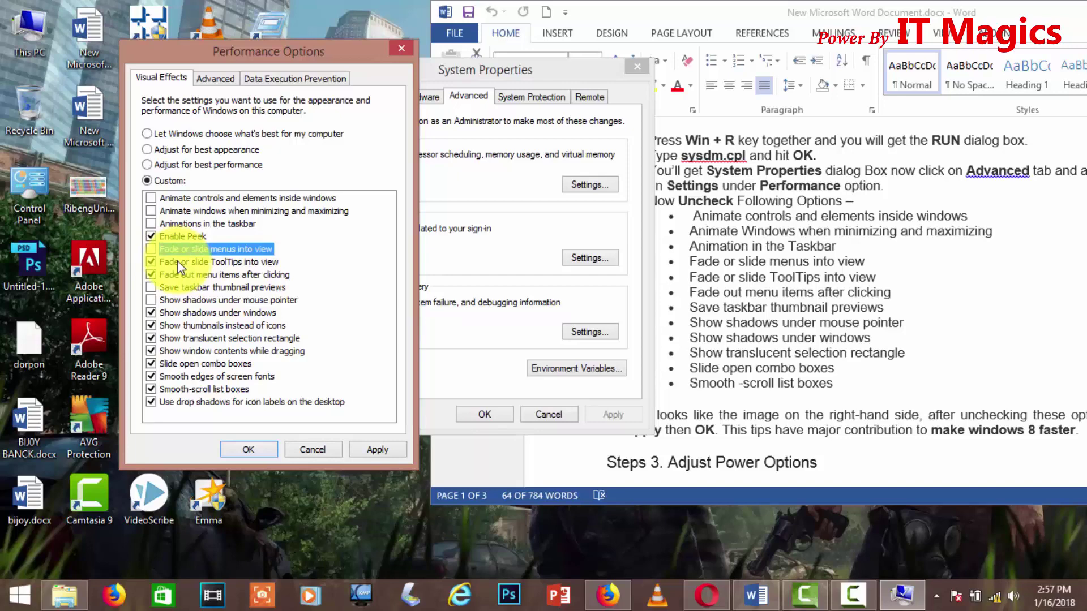
{"action": "left_click", "coordinate": [152, 265]}
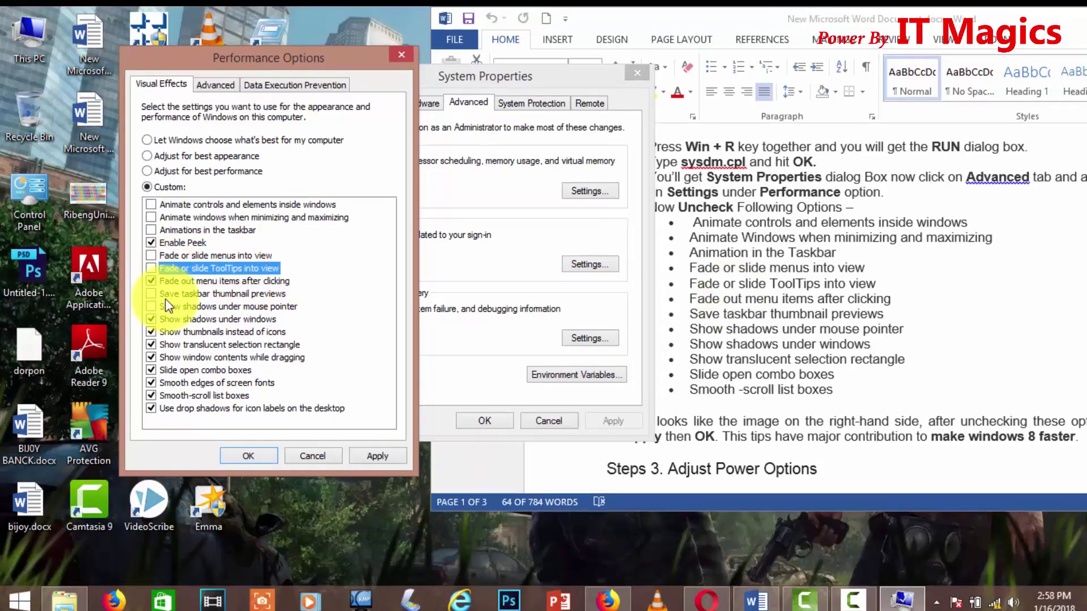
{"action": "left_click", "coordinate": [152, 281]}
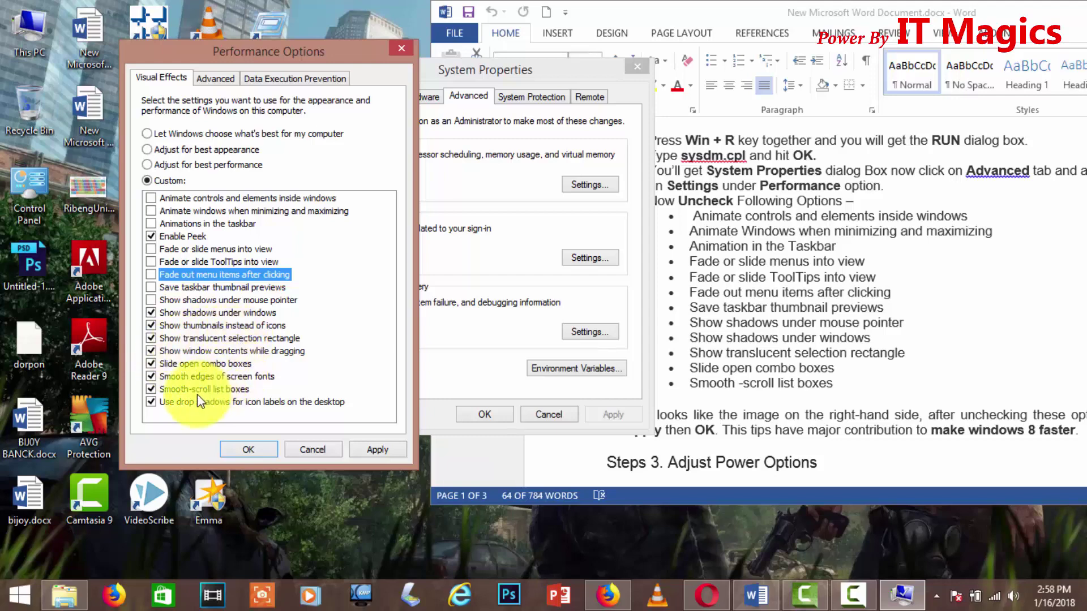
- Turn off window shadows, sliding combo boxes and smooth-scrolling lists, and keep the changes
{"action": "left_click", "coordinate": [157, 313]}
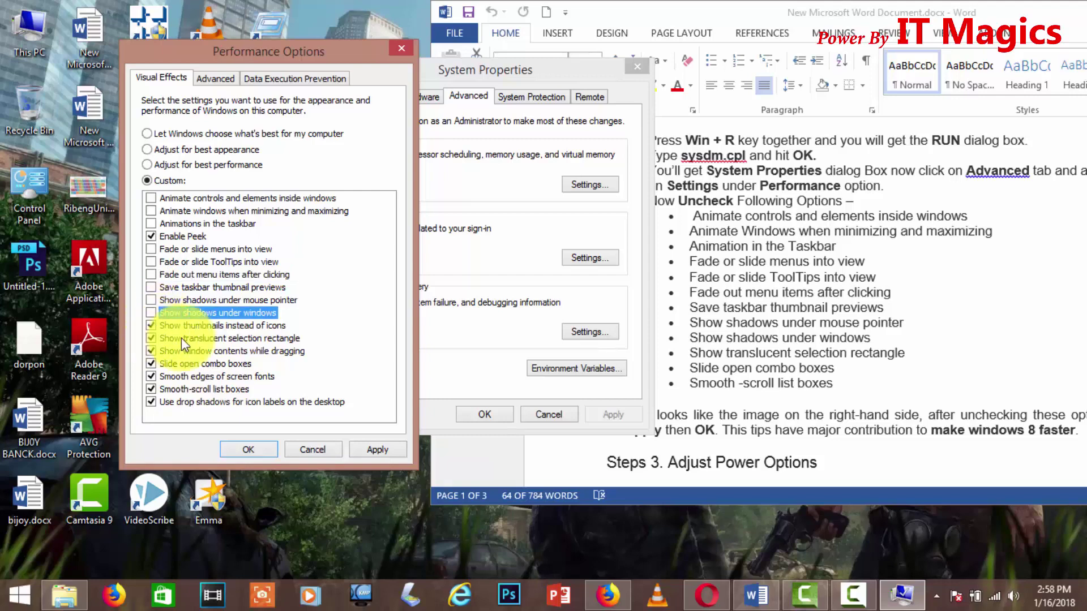
{"action": "left_click", "coordinate": [163, 365]}
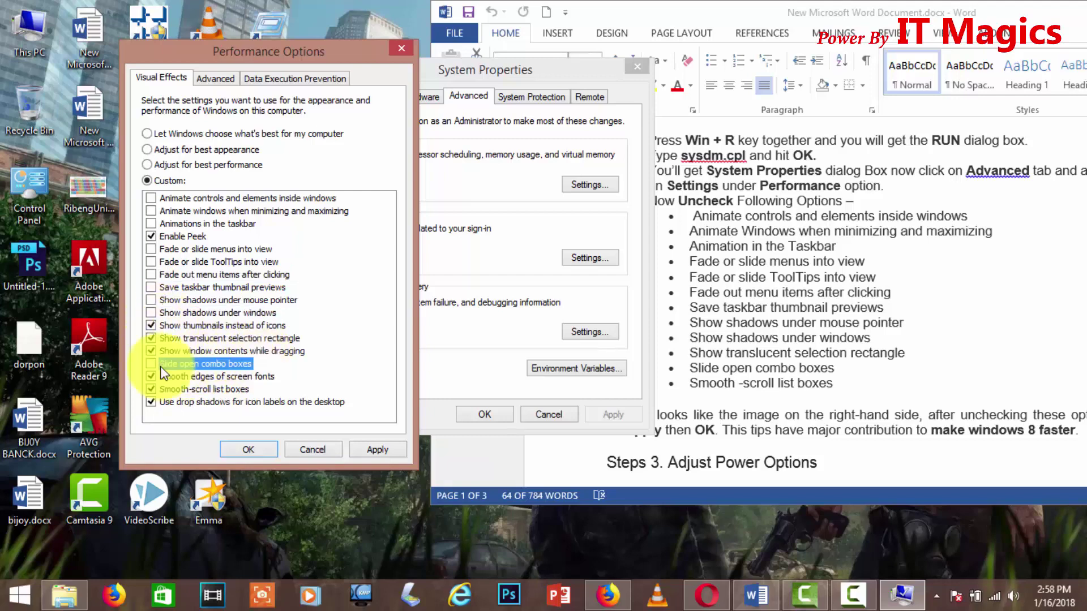
{"action": "left_click", "coordinate": [154, 388]}
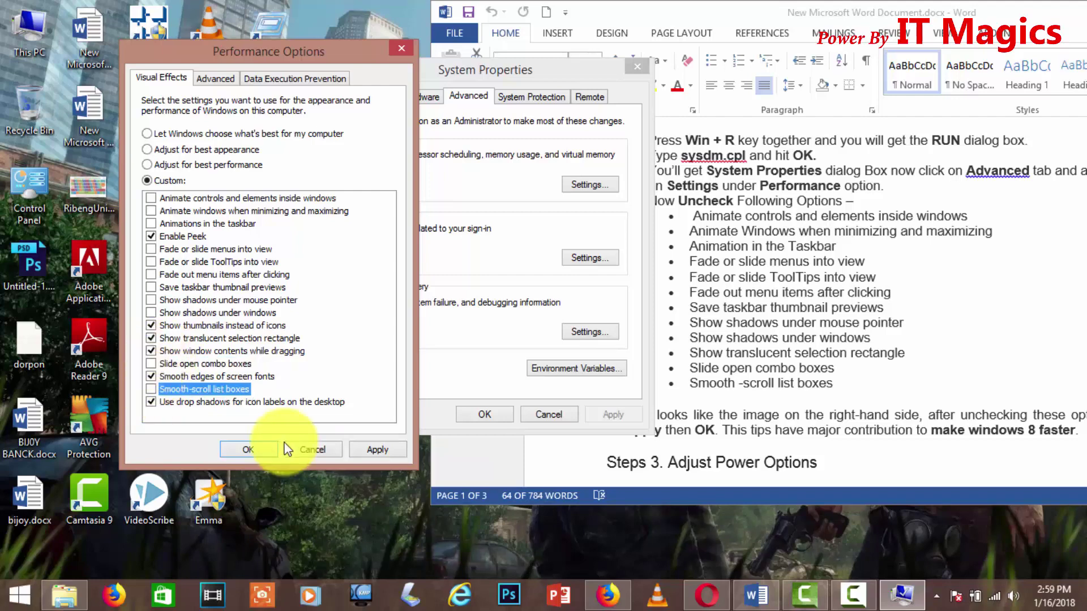
{"action": "left_click", "coordinate": [258, 450]}
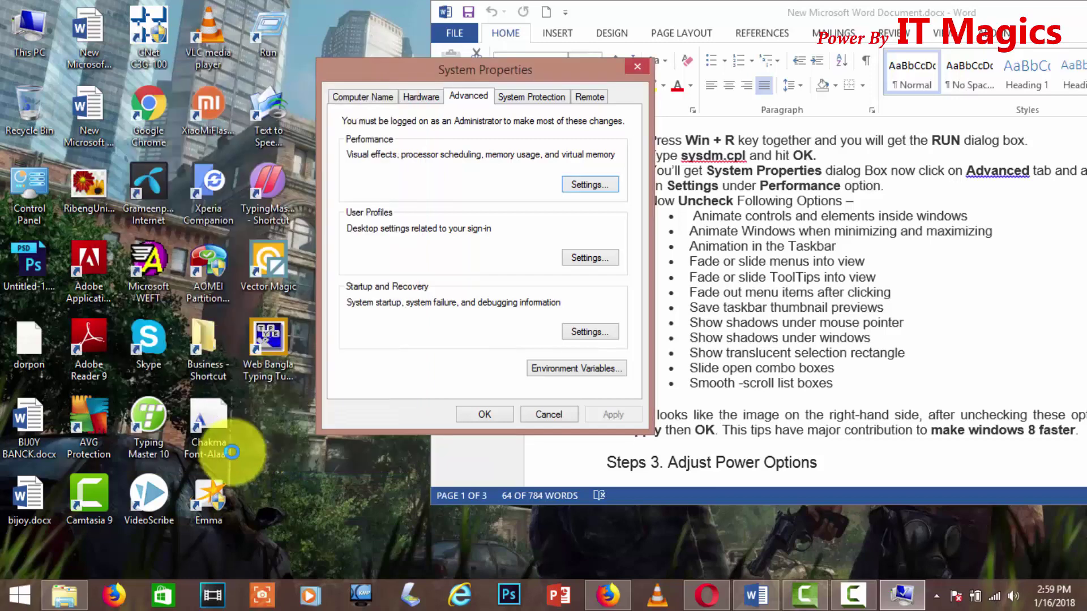
{"action": "left_click", "coordinate": [508, 415]}
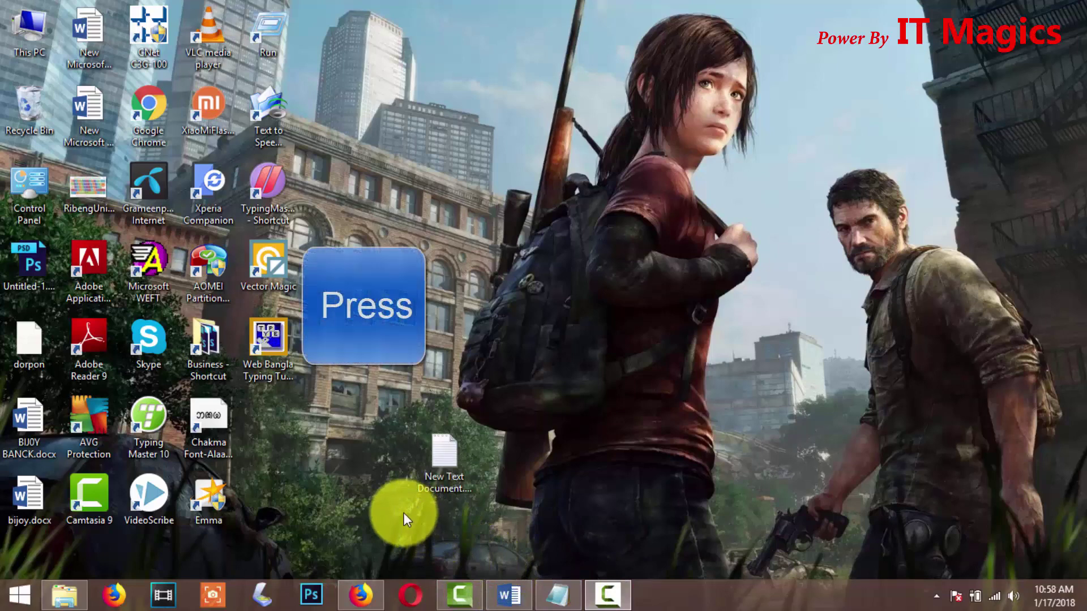
- Run services.msc, replacing the previous command, to open the Services console
{"action": "key", "text": "super+r"}
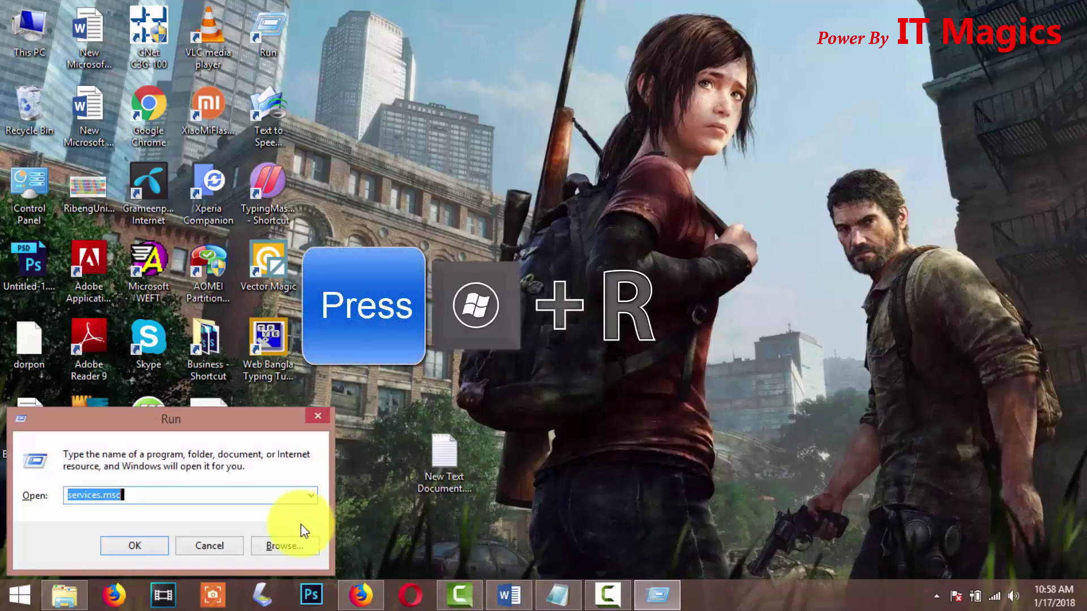
{"action": "key", "text": "BackSpace"}
{"action": "type", "text": "se"}
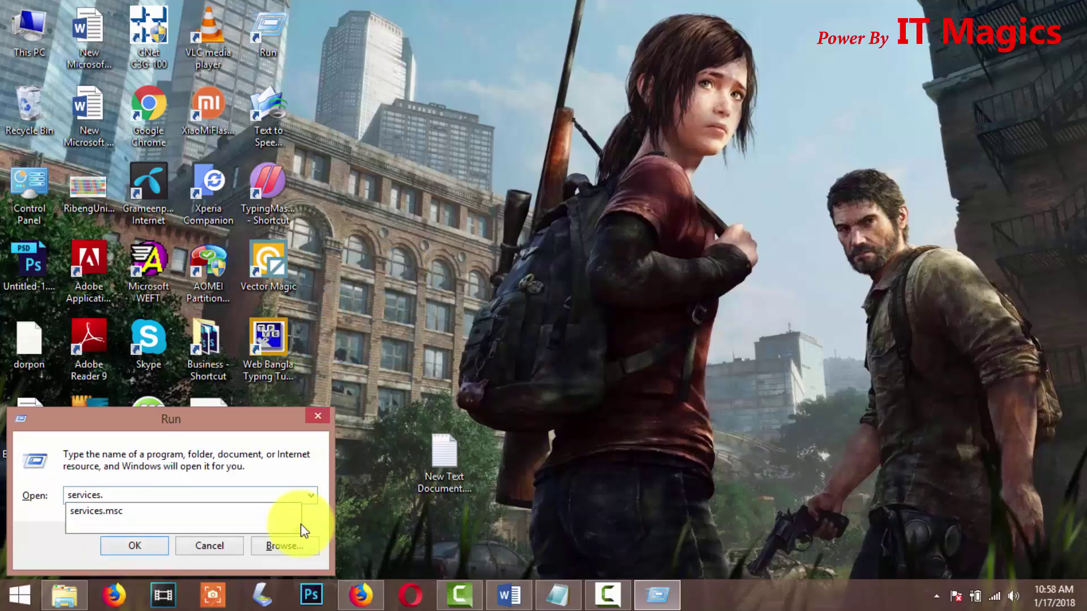
{"action": "type", "text": ".msc"}
{"action": "left_click", "coordinate": [137, 546]}
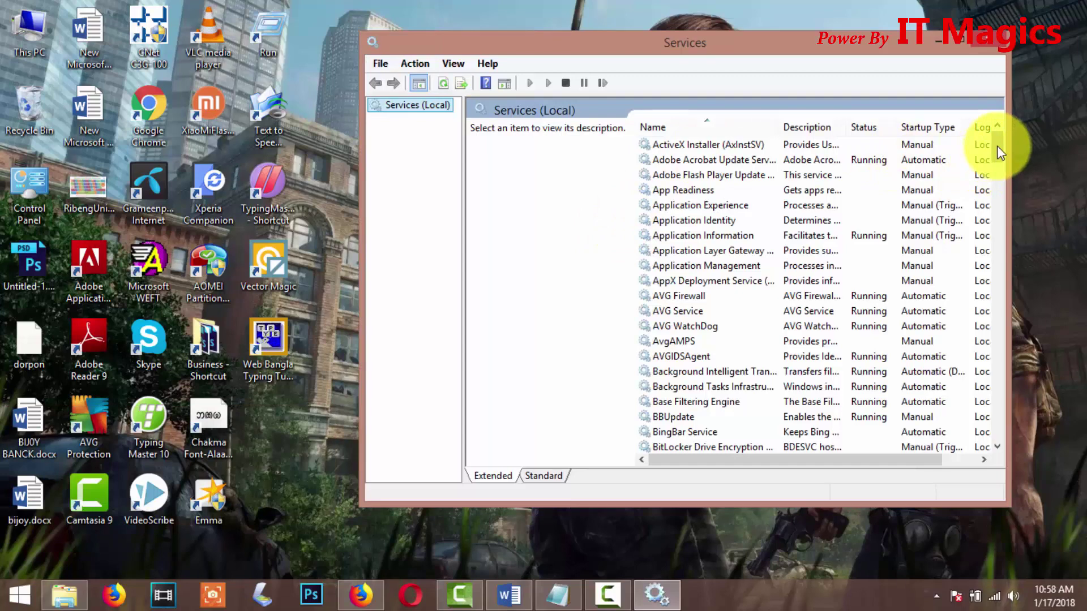
{"action": "left_click_drag", "start_coordinate": [997, 146], "coordinate": [997, 208]}
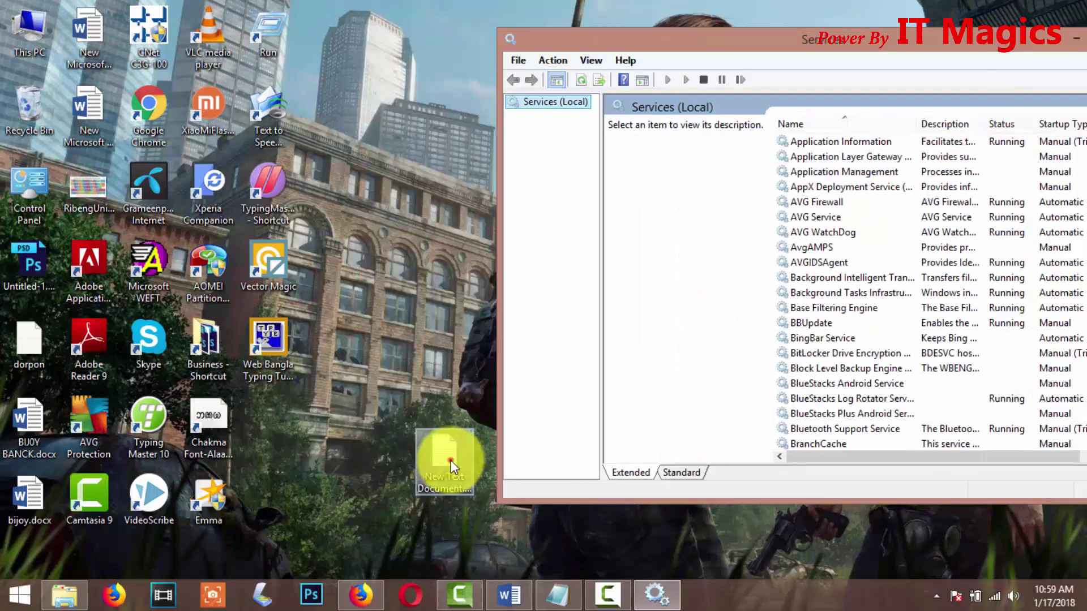
- Change the Diagnostic Policy Service startup type from Automatic to Manual
{"action": "left_click", "coordinate": [558, 592]}
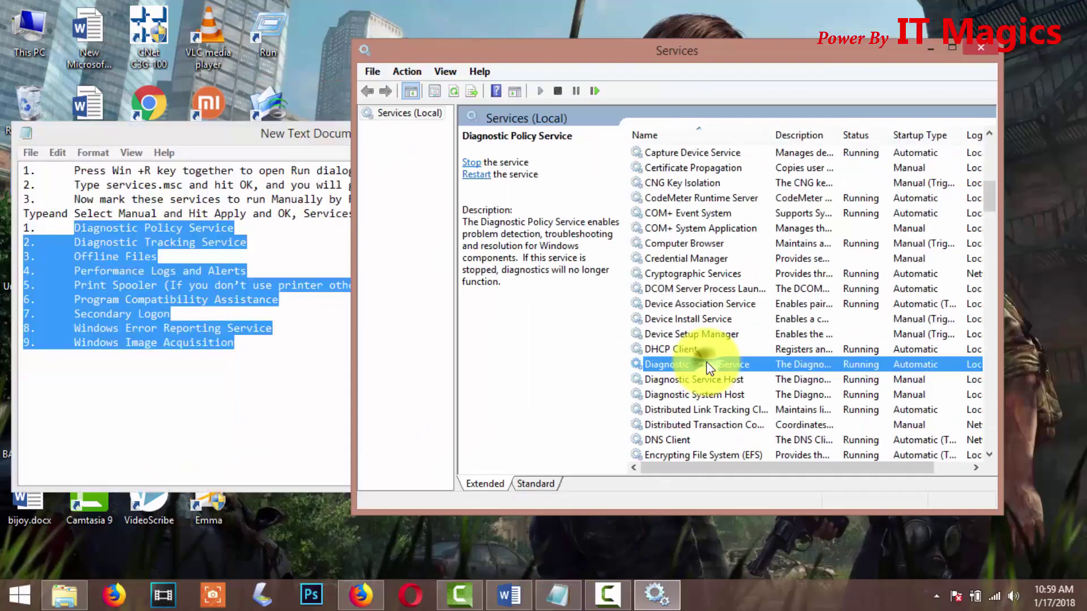
{"action": "right_click", "coordinate": [707, 367]}
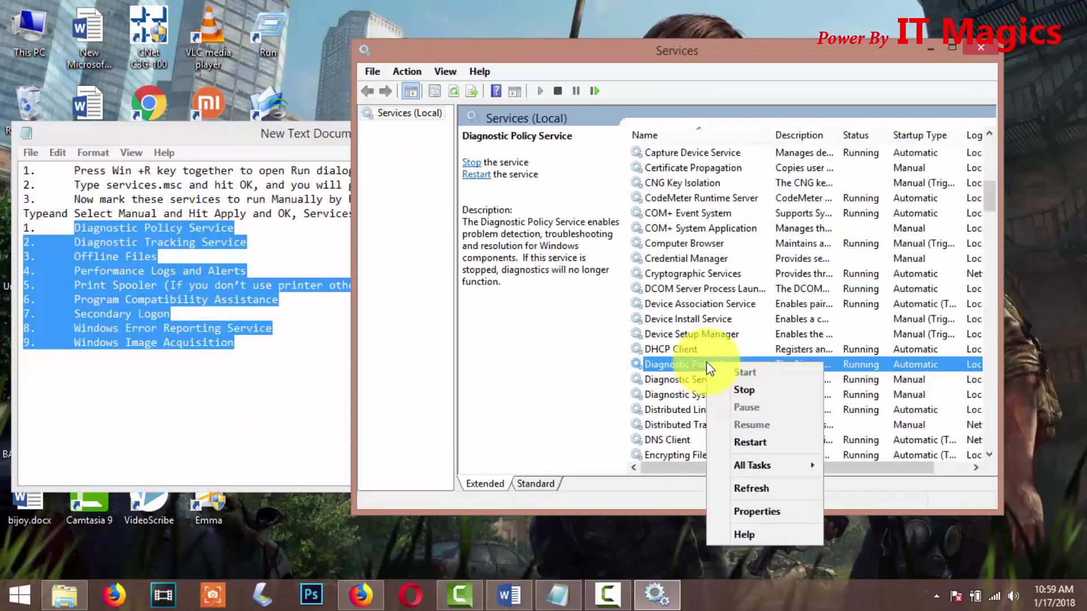
{"action": "left_click", "coordinate": [768, 514]}
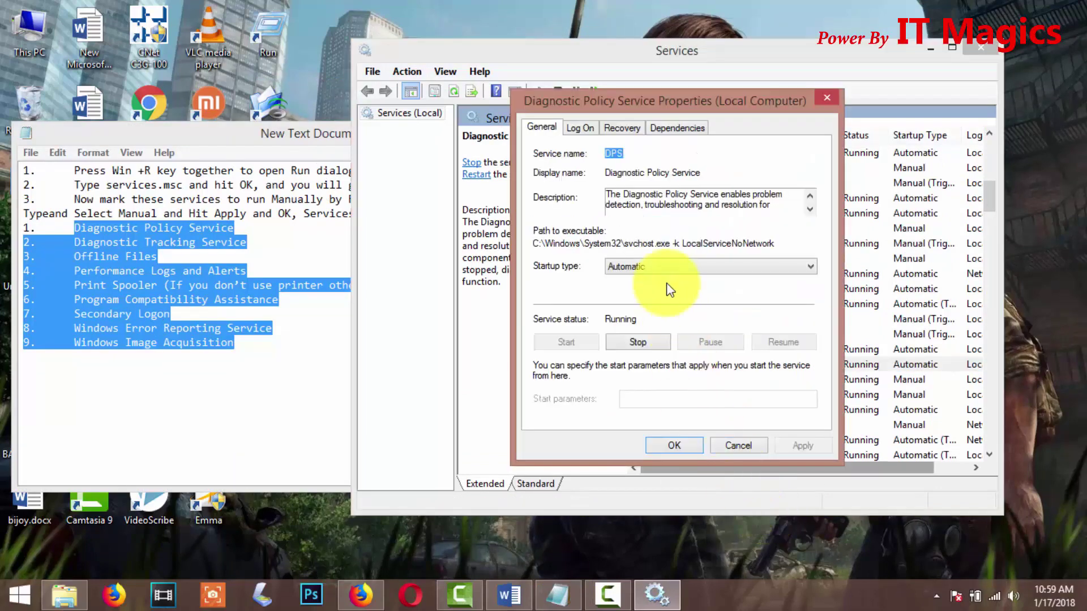
{"action": "left_click", "coordinate": [638, 268]}
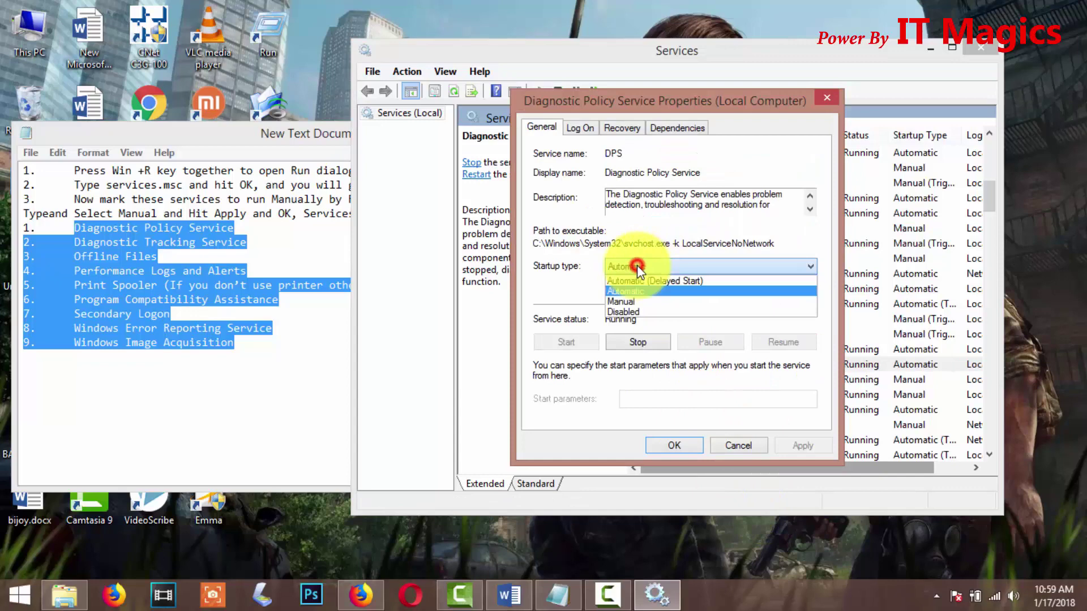
{"action": "left_click", "coordinate": [642, 303]}
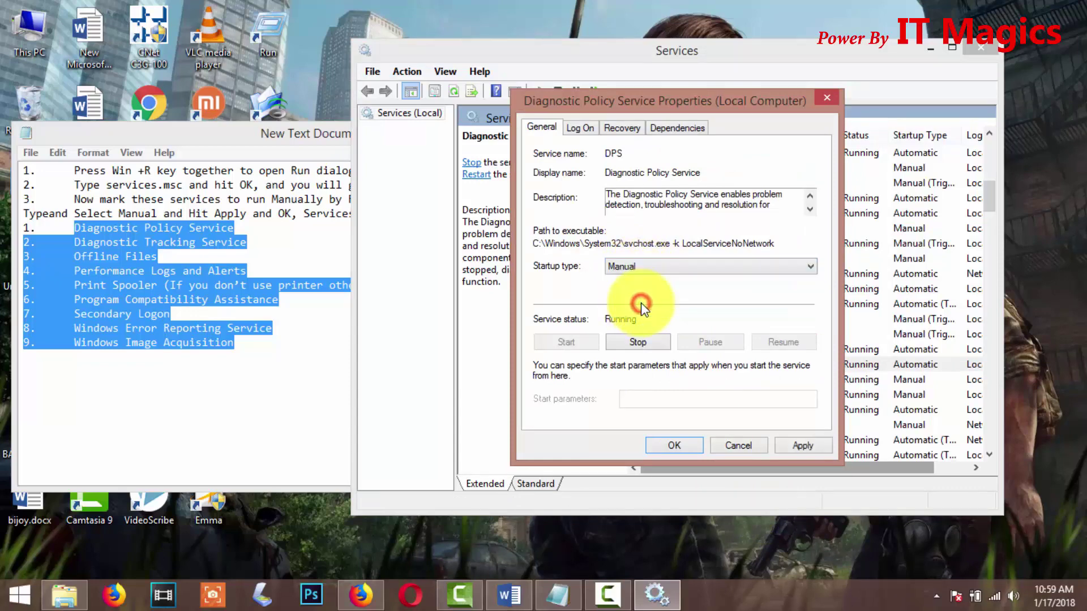
{"action": "left_click", "coordinate": [682, 446]}
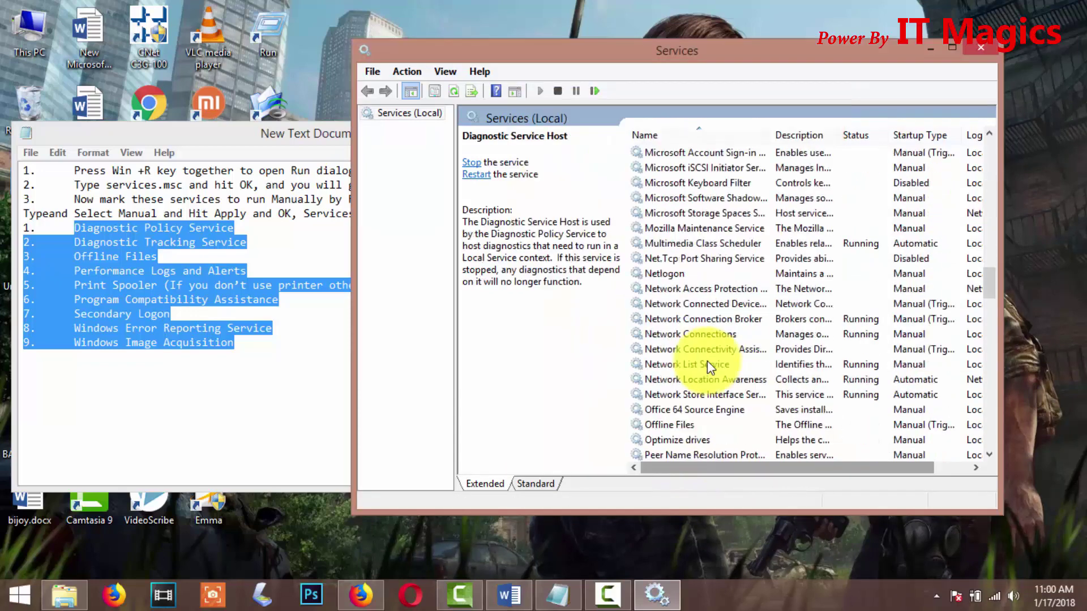
{"action": "scroll", "coordinate": [707, 361], "scroll_direction": "down", "scroll_amount": 3}
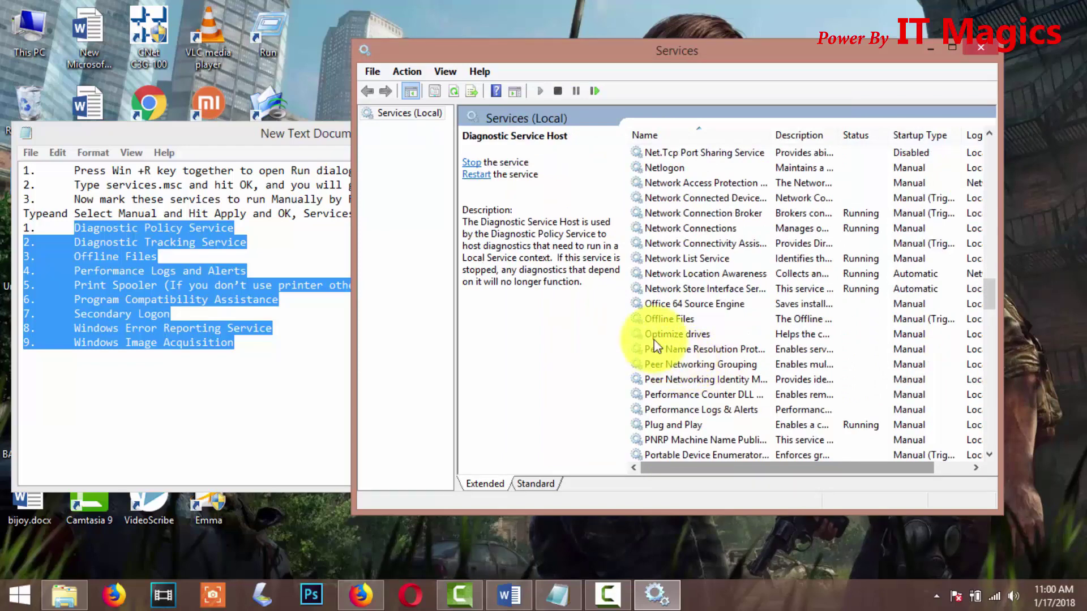
{"action": "left_click", "coordinate": [651, 320]}
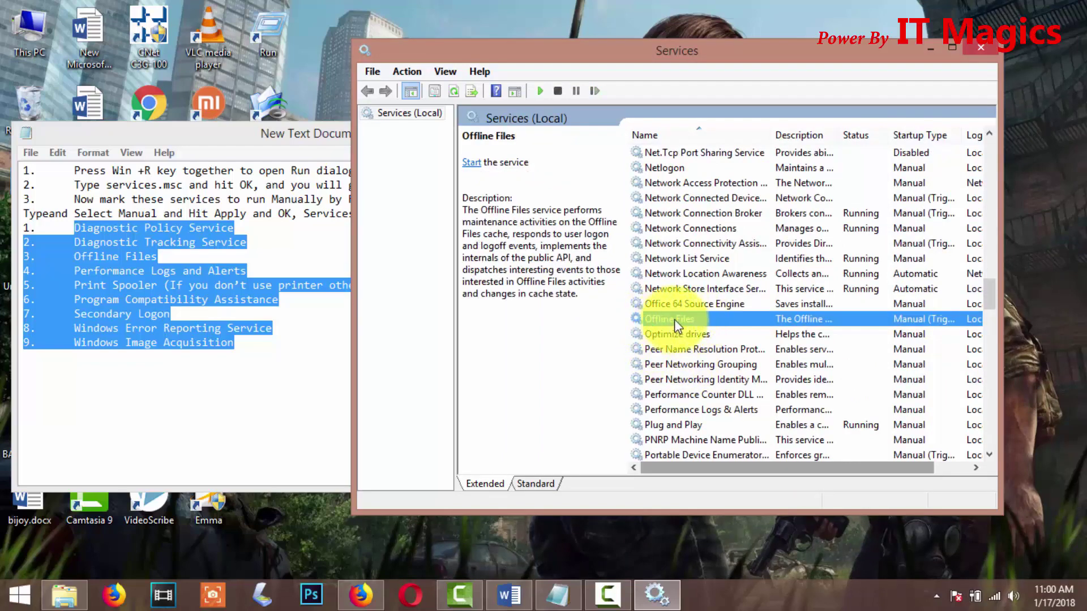
- Confirm Manual as the Offline Files startup type
{"action": "right_click", "coordinate": [674, 320]}
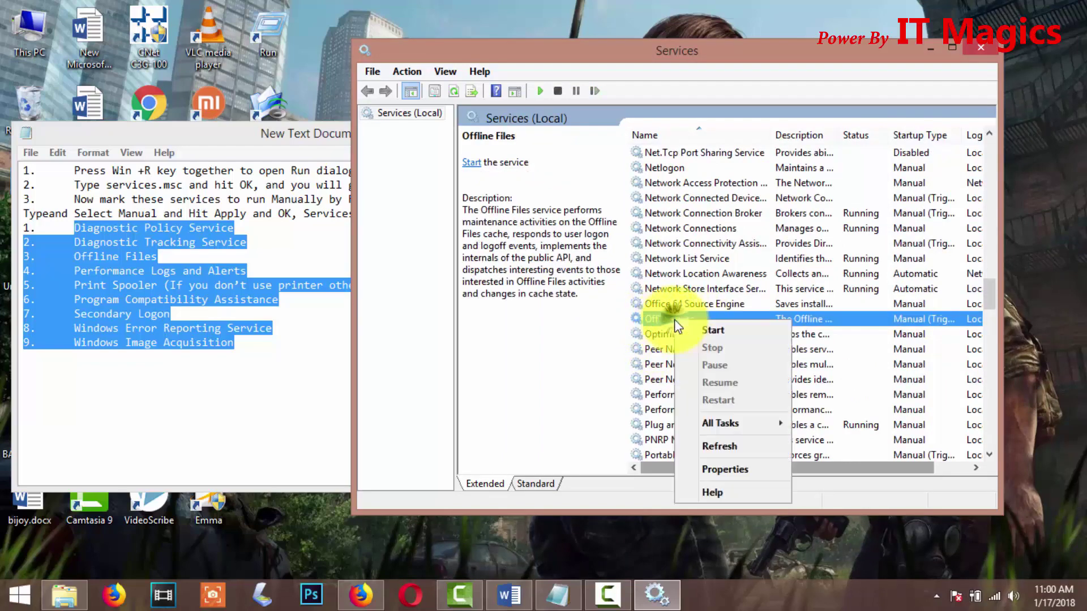
{"action": "left_click", "coordinate": [725, 469]}
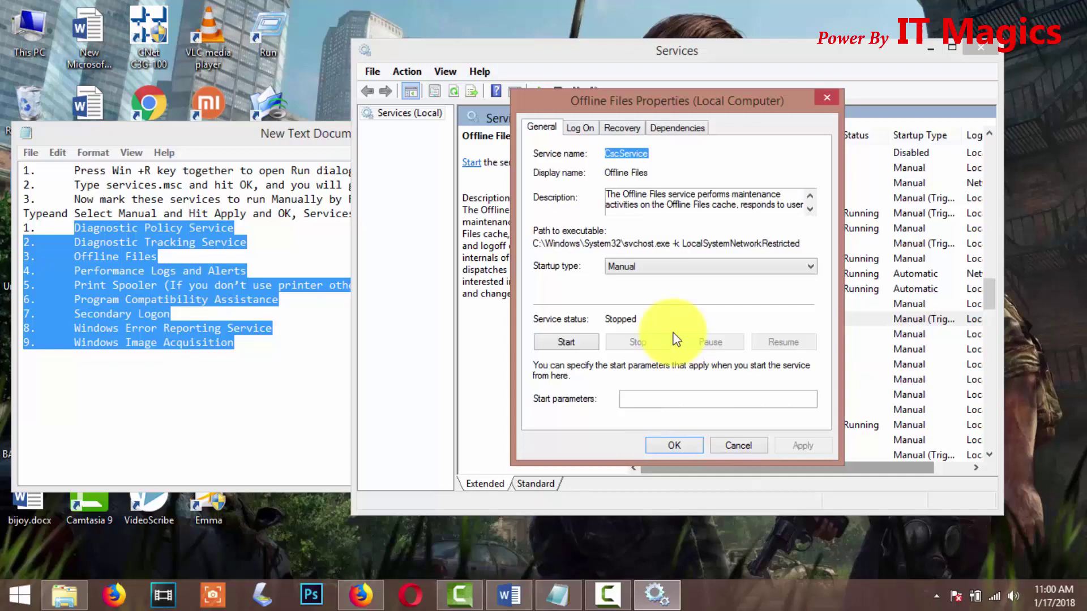
{"action": "left_click", "coordinate": [661, 269]}
{"action": "left_click", "coordinate": [648, 301]}
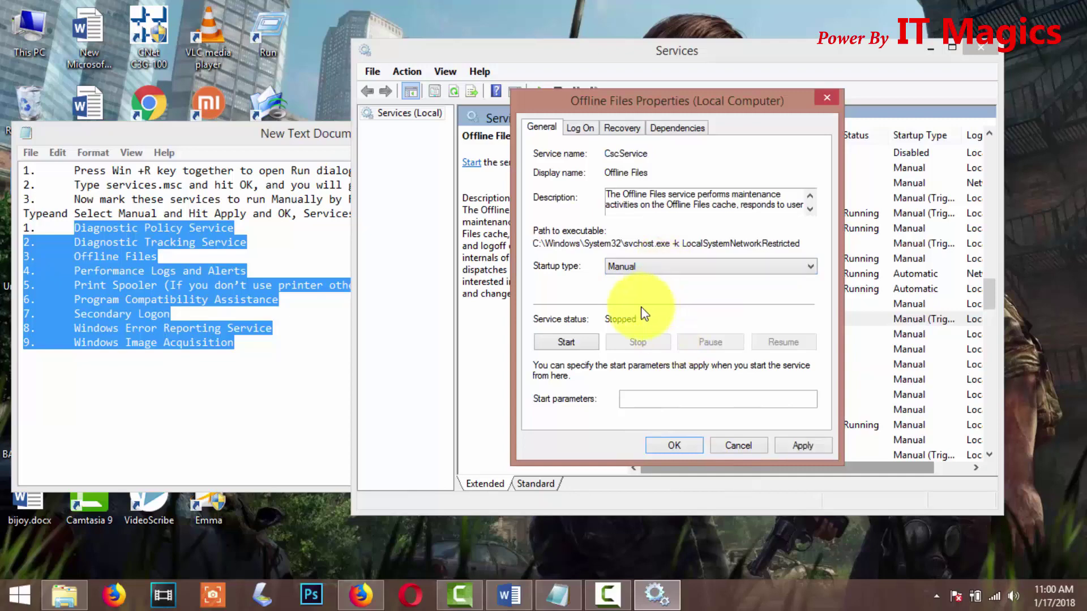
{"action": "left_click", "coordinate": [678, 446]}
- Confirm Manual as the Performance Logs & Alerts startup type
{"action": "left_click", "coordinate": [699, 410]}
{"action": "right_click", "coordinate": [700, 411]}
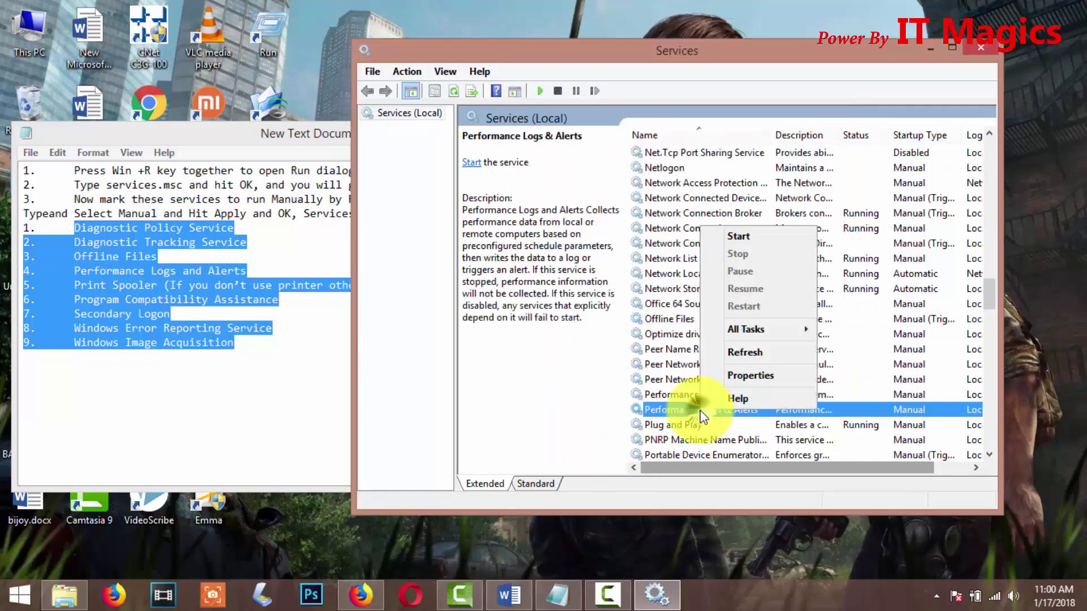
{"action": "left_click", "coordinate": [724, 380]}
{"action": "left_click", "coordinate": [684, 269]}
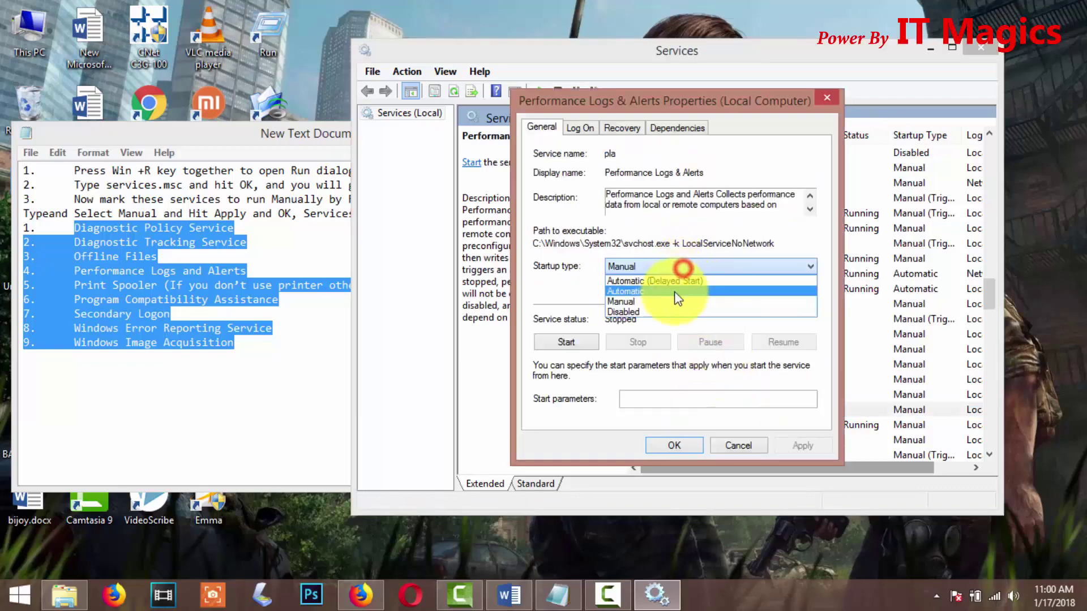
{"action": "left_click", "coordinate": [639, 301]}
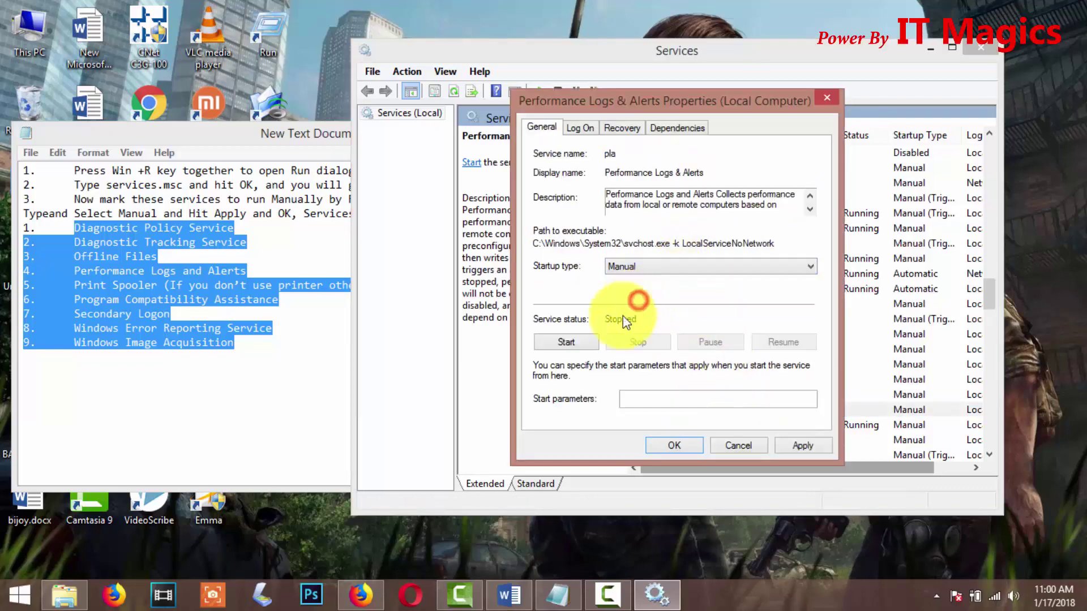
{"action": "left_click", "coordinate": [675, 446]}
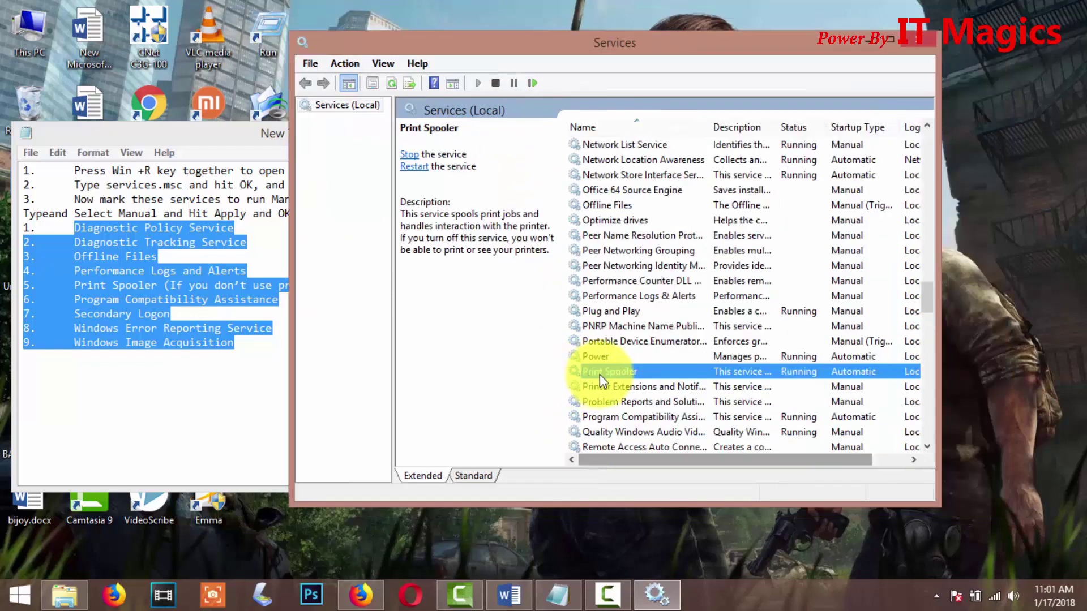
- View the Print Spooler properties and close them, leaving it on automatic
{"action": "right_click", "coordinate": [599, 374]}
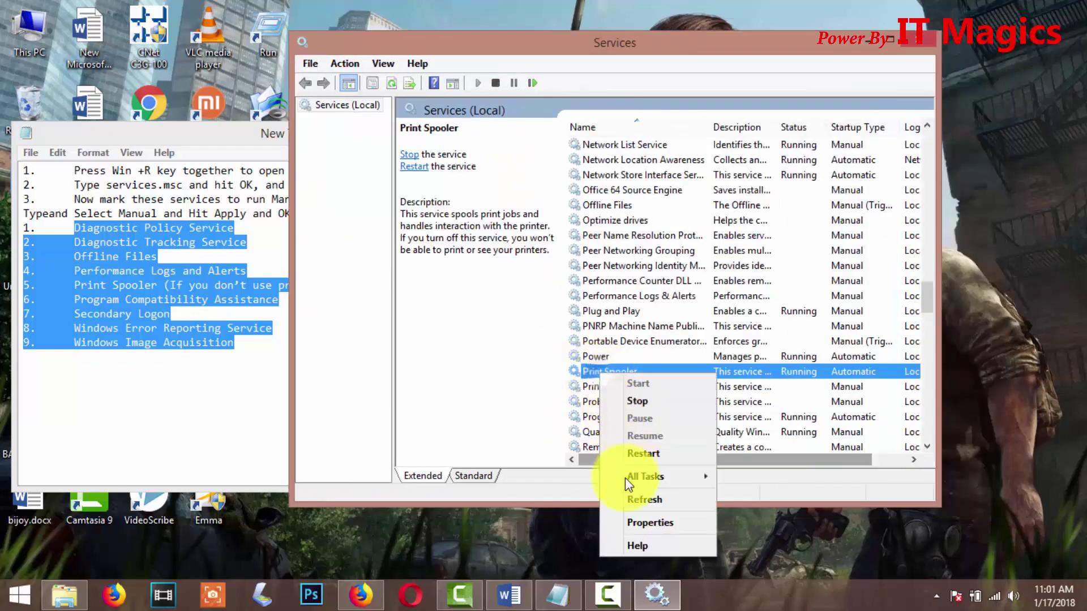
{"action": "left_click", "coordinate": [643, 525]}
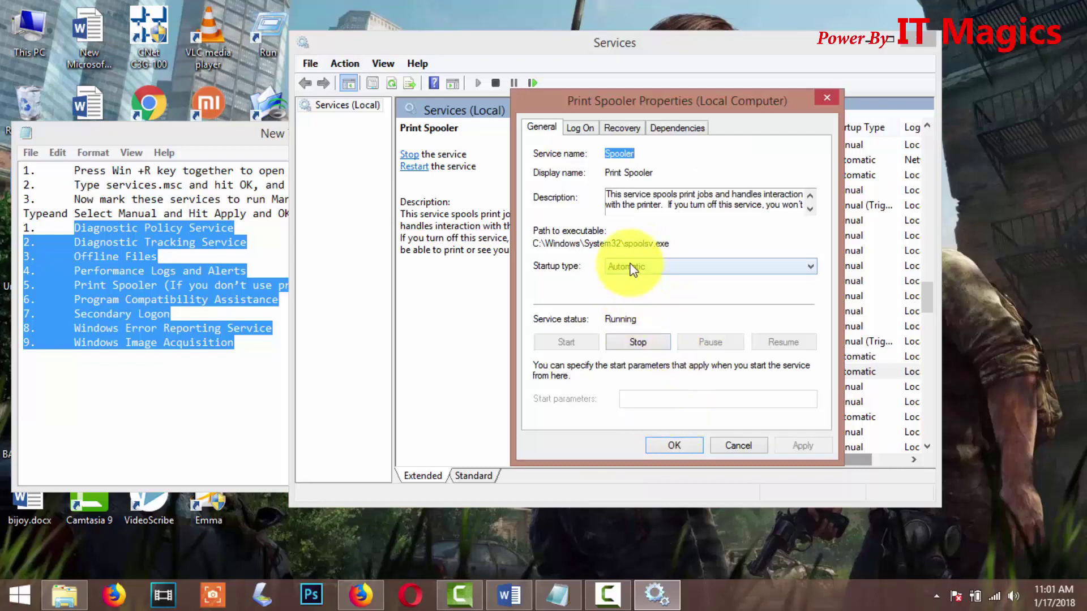
{"action": "left_click", "coordinate": [668, 447]}
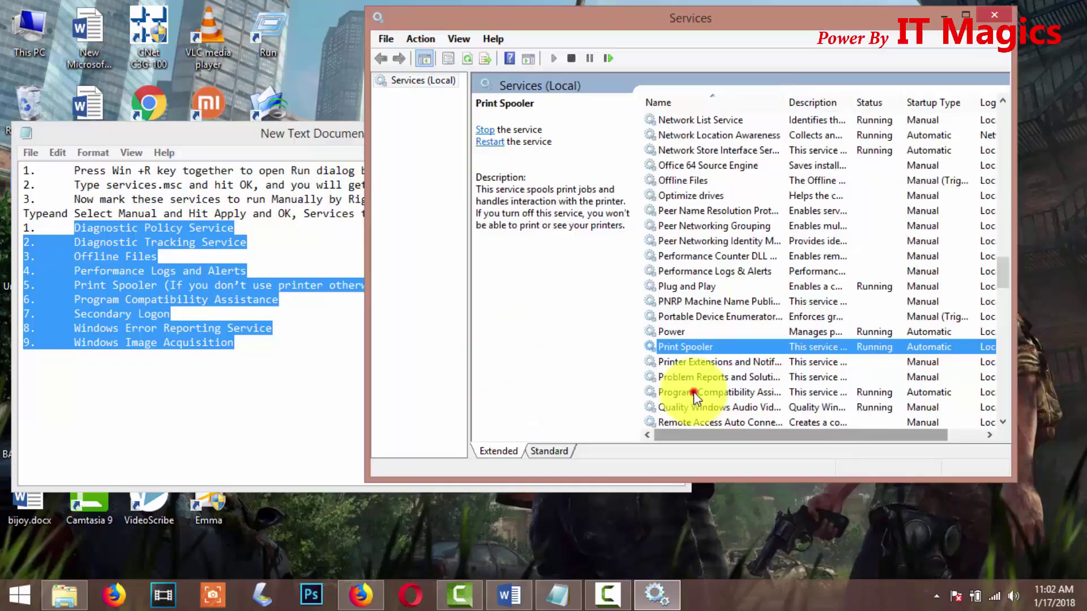
- Change Program Compatibility Assistant Service startup type to Manual
{"action": "left_click", "coordinate": [694, 392]}
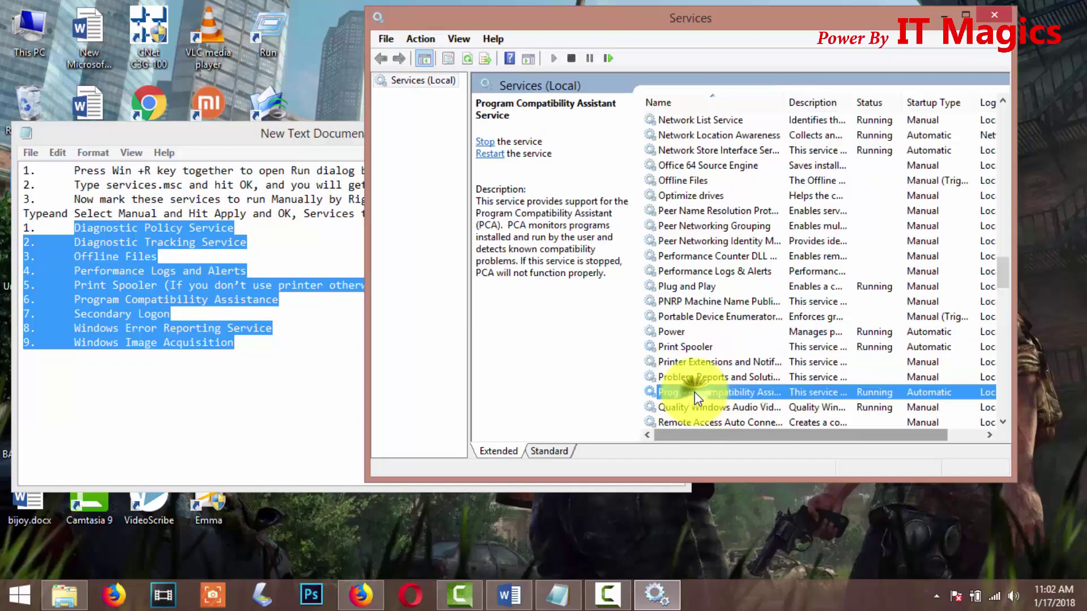
{"action": "right_click", "coordinate": [695, 394]}
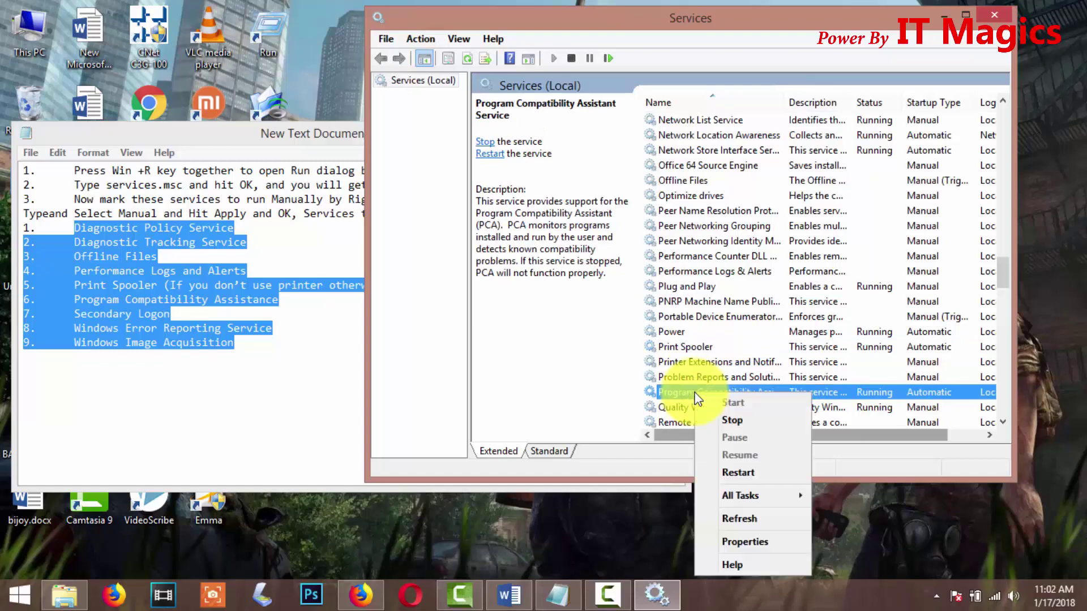
{"action": "left_click", "coordinate": [745, 542]}
{"action": "left_click", "coordinate": [649, 265]}
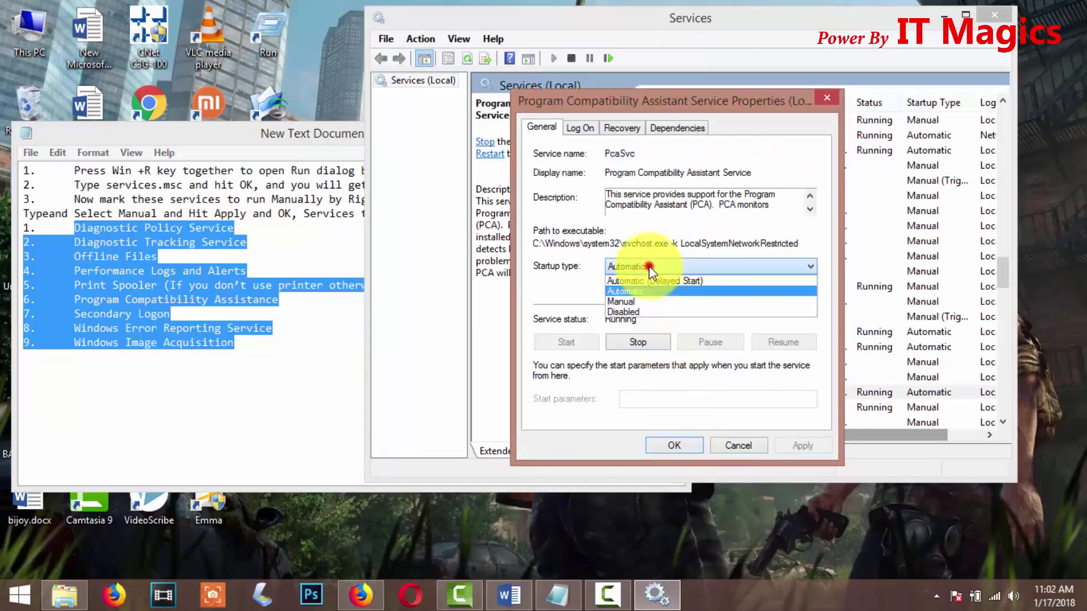
{"action": "left_click", "coordinate": [643, 303]}
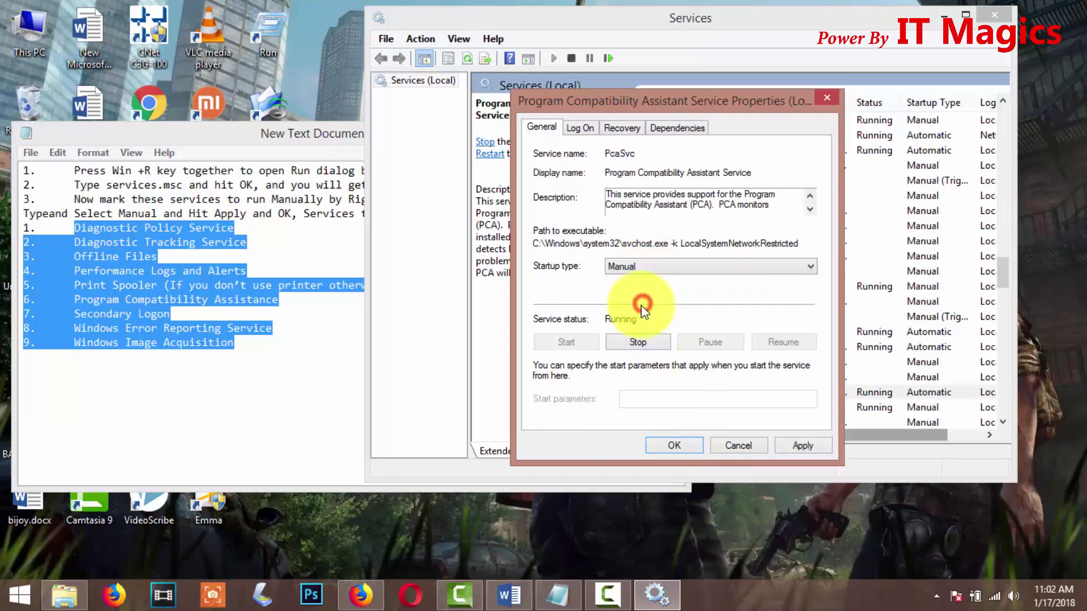
{"action": "left_click", "coordinate": [678, 445]}
{"action": "scroll", "coordinate": [663, 382], "scroll_direction": "down", "scroll_amount": 7}
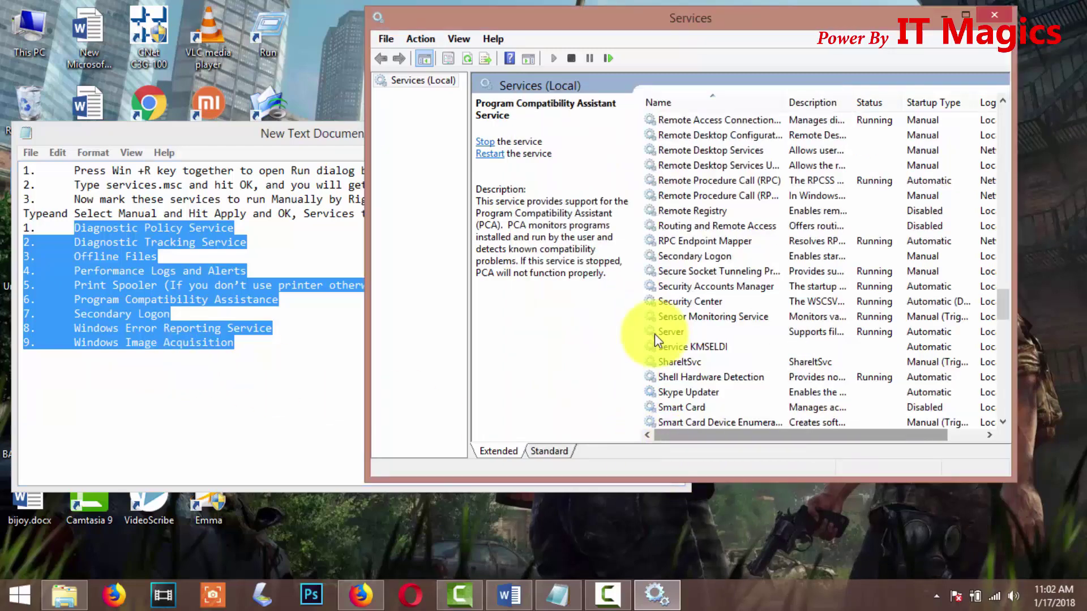
{"action": "left_click", "coordinate": [688, 258]}
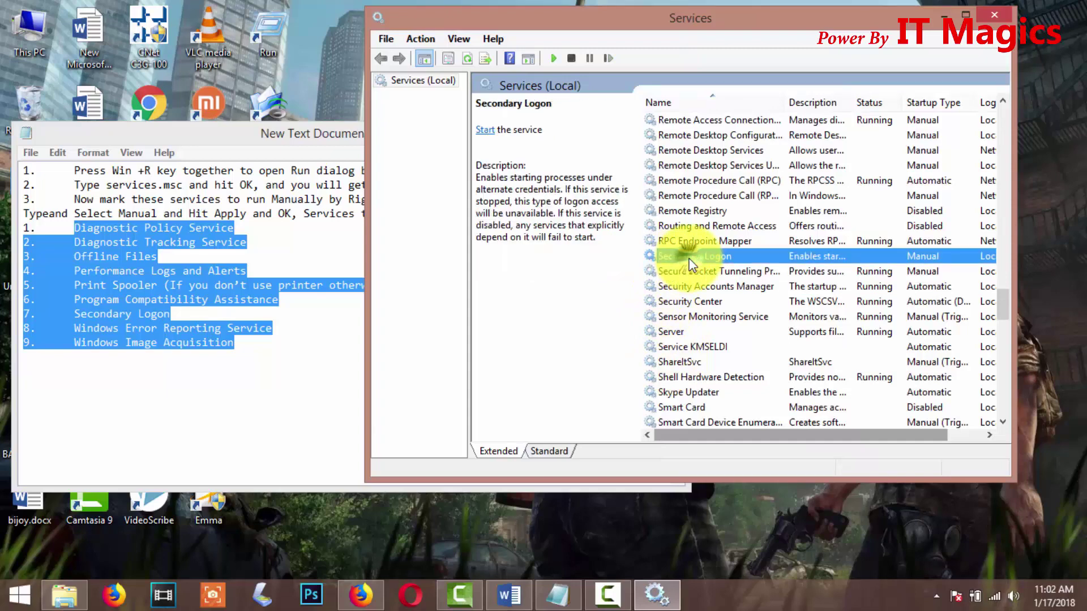
- Confirm Secondary Logon's startup type stays Manual
{"action": "right_click", "coordinate": [689, 263]}
{"action": "left_click", "coordinate": [732, 410]}
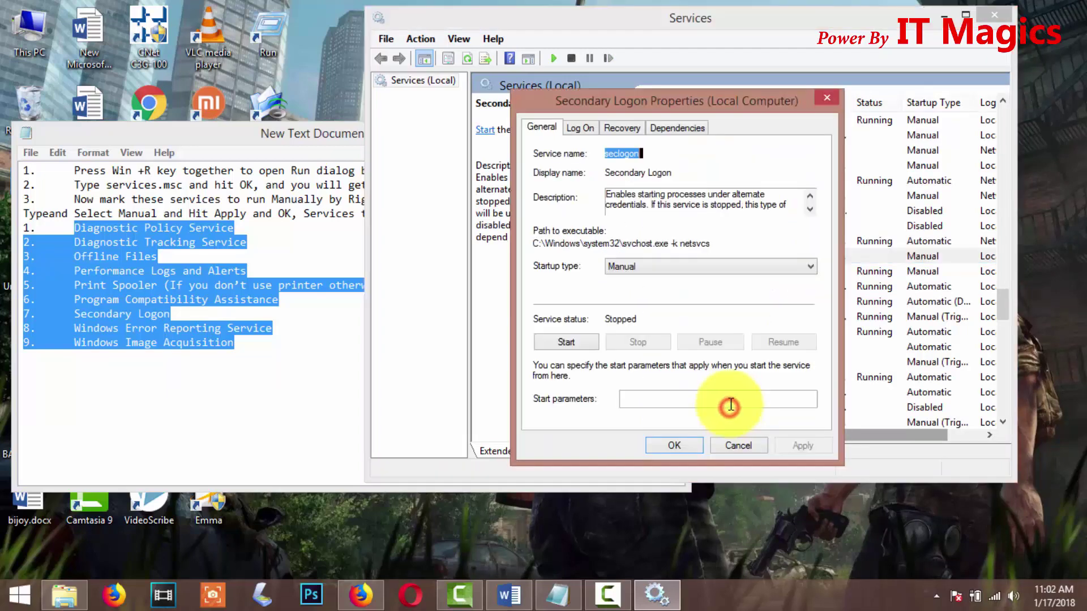
{"action": "left_click", "coordinate": [671, 265]}
{"action": "left_click", "coordinate": [667, 303]}
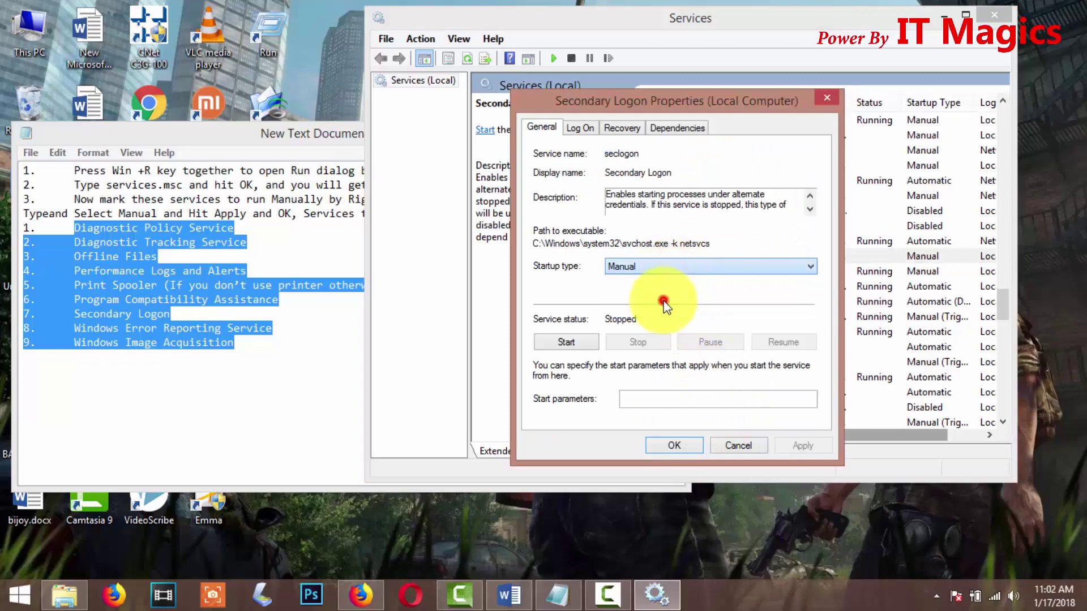
{"action": "left_click", "coordinate": [674, 447]}
- Set Windows Error Reporting Service startup type to Manual
{"action": "left_click", "coordinate": [705, 331]}
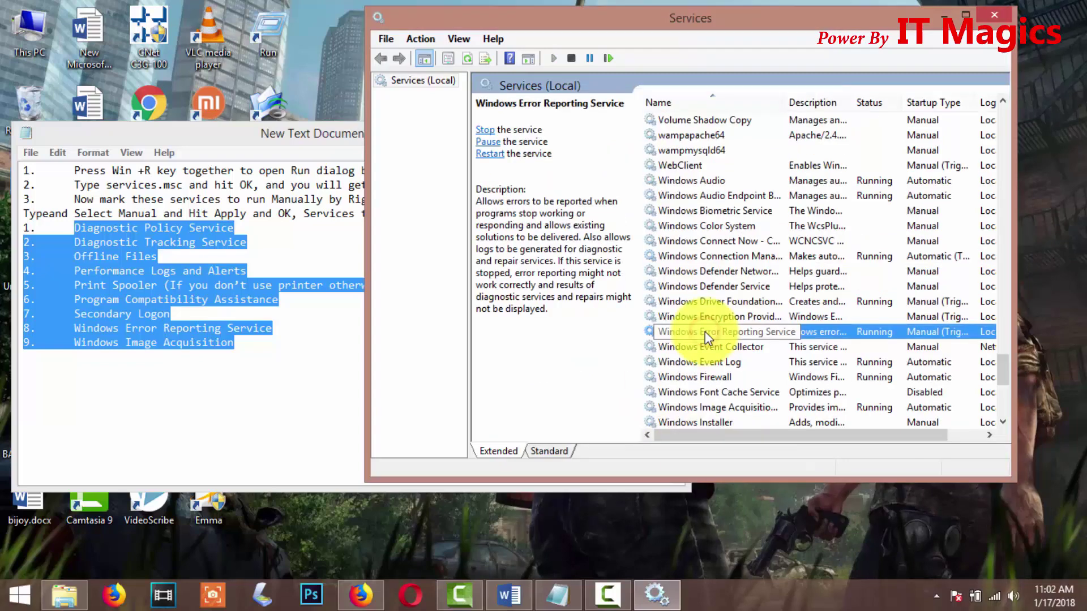
{"action": "right_click", "coordinate": [705, 331]}
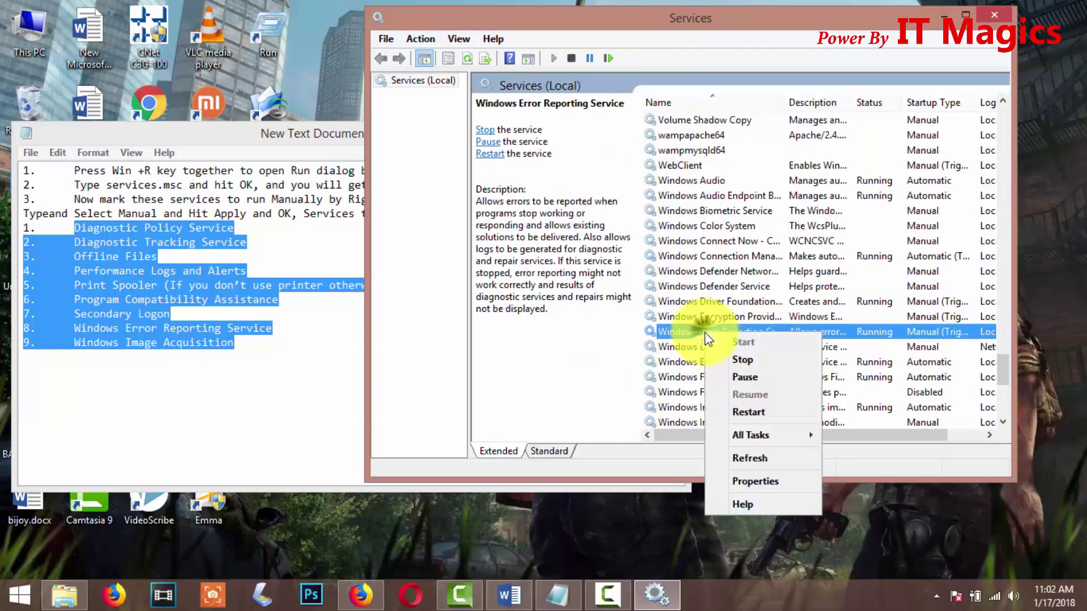
{"action": "left_click", "coordinate": [751, 481]}
{"action": "left_click", "coordinate": [646, 265]}
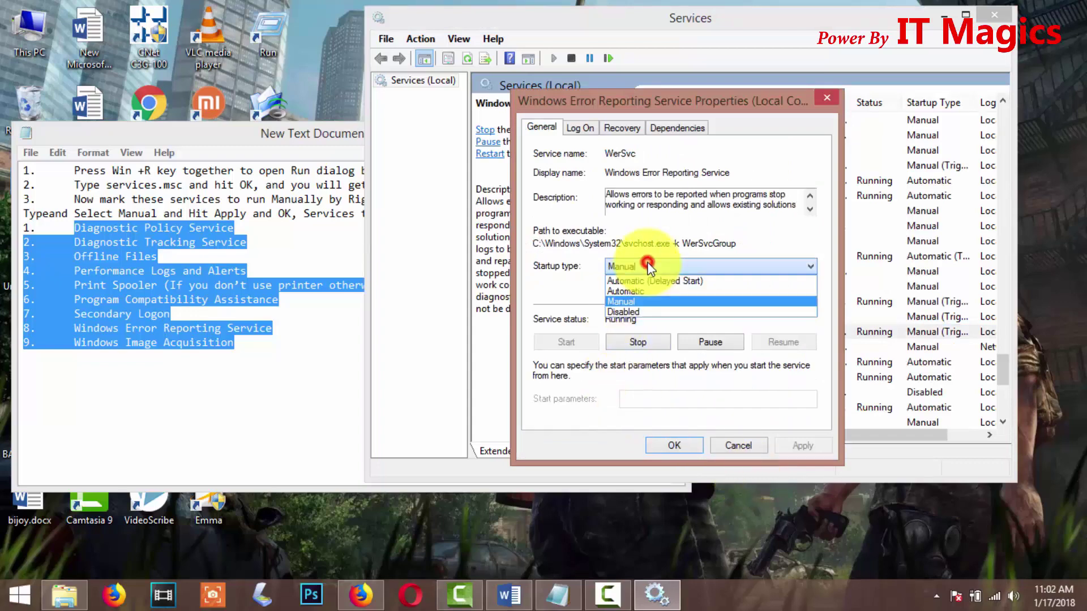
{"action": "left_click", "coordinate": [642, 301]}
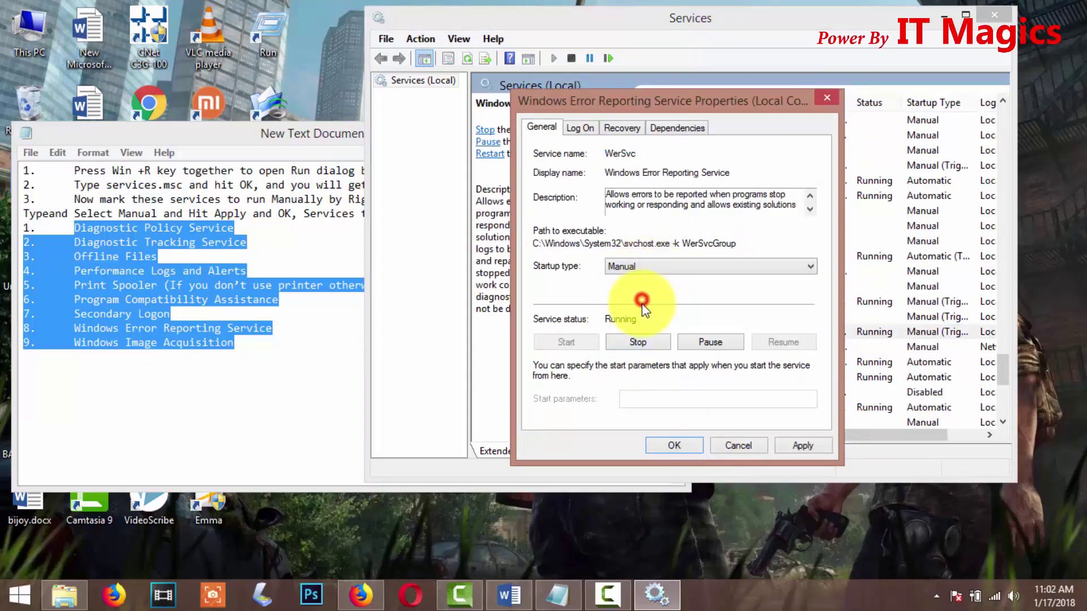
{"action": "left_click", "coordinate": [676, 447]}
{"action": "scroll", "coordinate": [691, 400], "scroll_direction": "down", "scroll_amount": 5}
- Set Windows Image Acquisition (WIA) startup type to Manual
{"action": "left_click", "coordinate": [704, 181]}
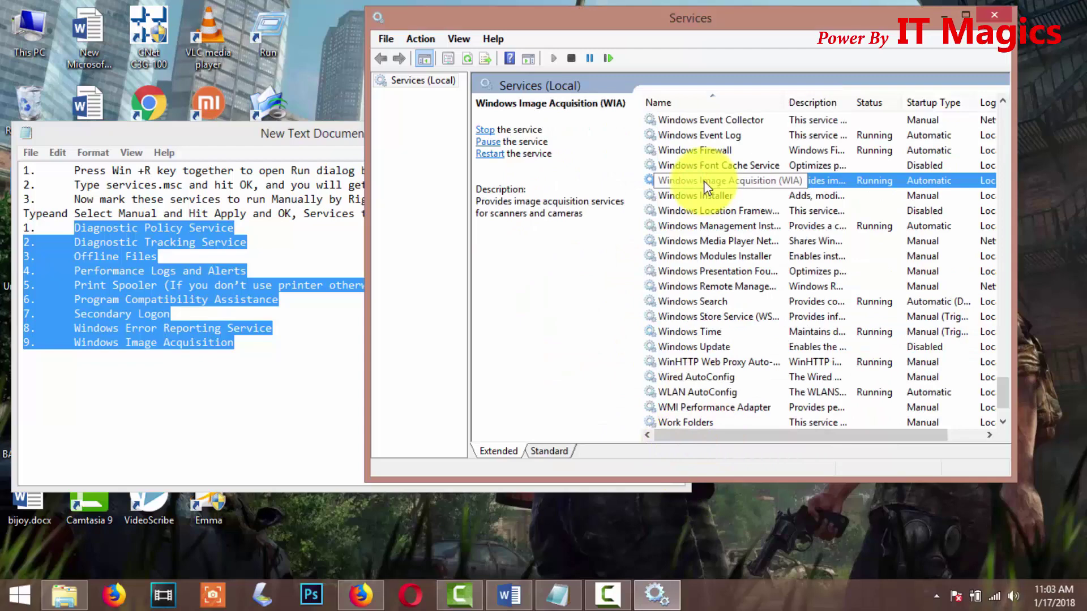
{"action": "right_click", "coordinate": [704, 180]}
{"action": "left_click", "coordinate": [749, 335]}
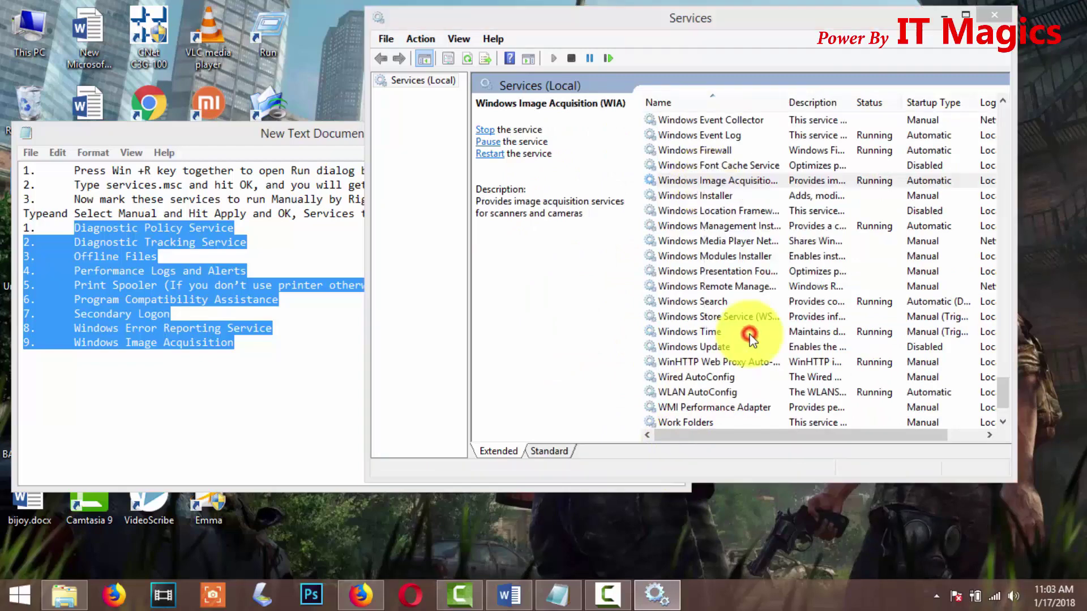
{"action": "left_click", "coordinate": [653, 265]}
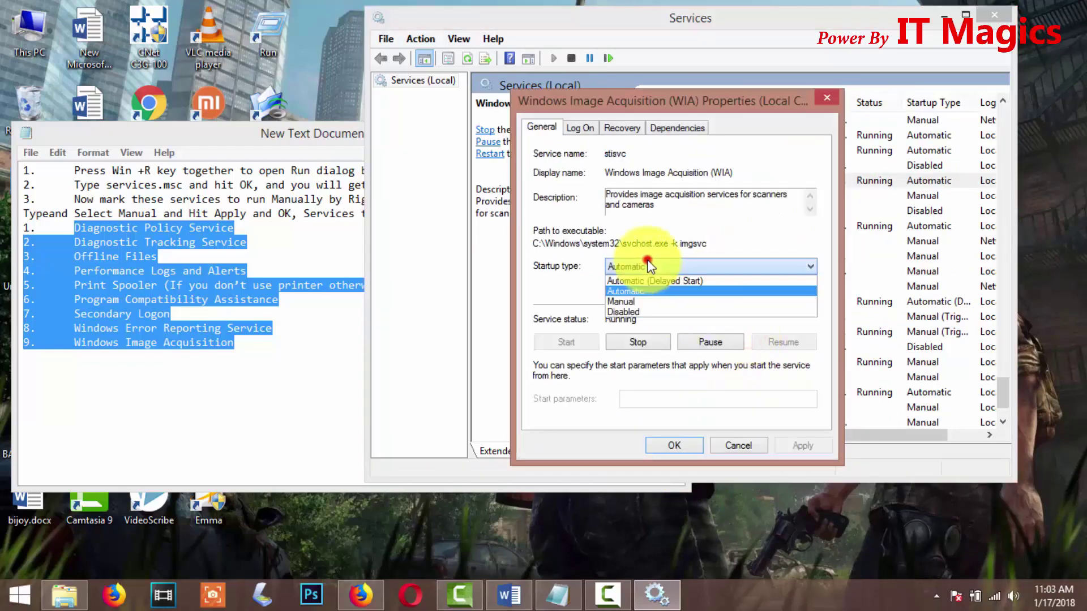
{"action": "left_click", "coordinate": [646, 302]}
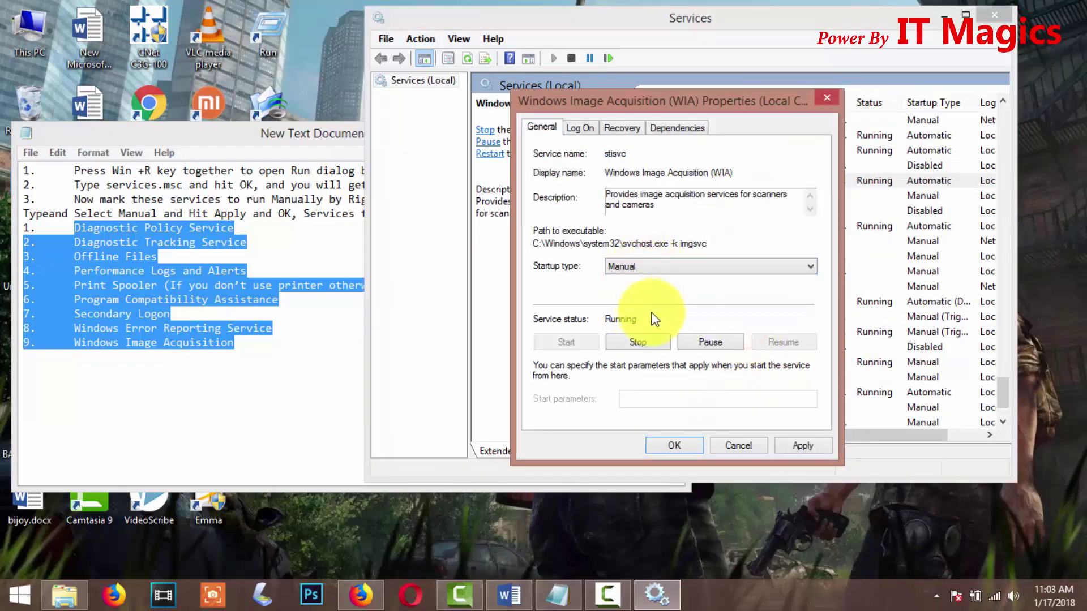
{"action": "left_click", "coordinate": [674, 446]}
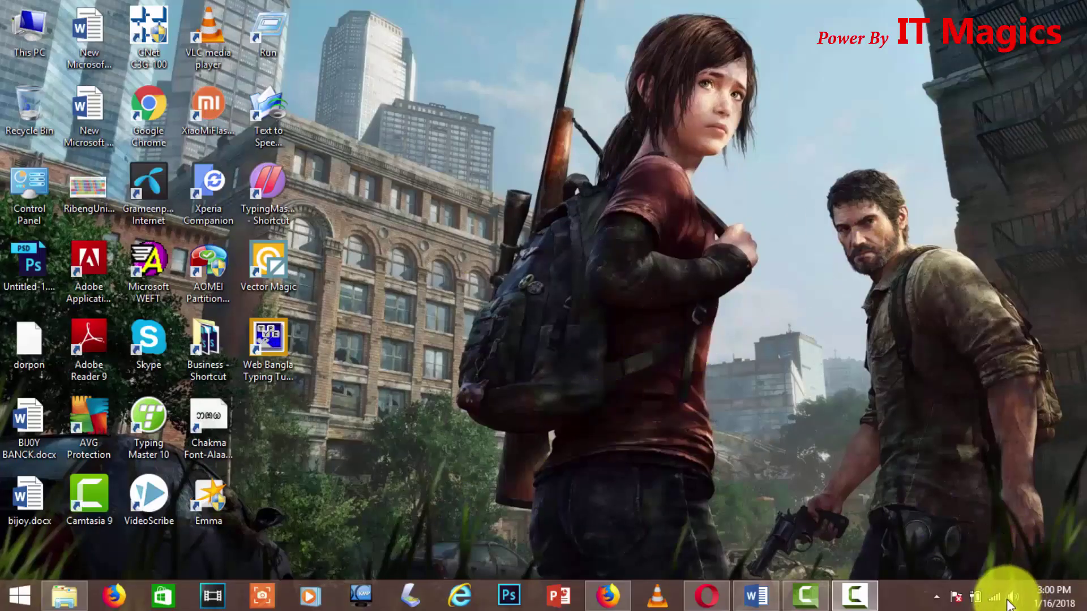
- Select the High performance plan in Power Options from the battery tray icon
{"action": "right_click", "coordinate": [977, 603]}
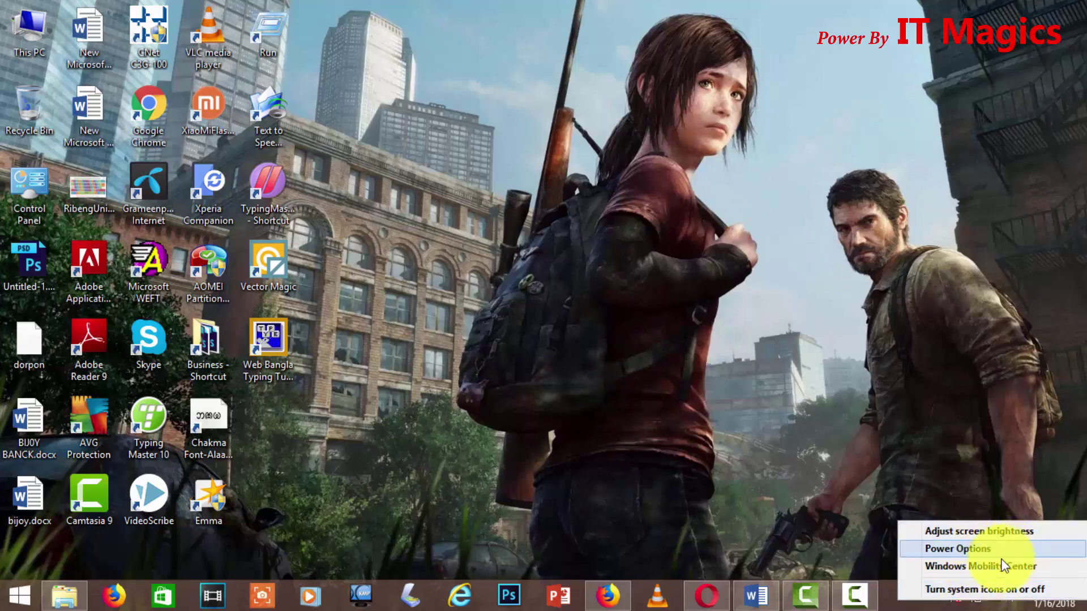
{"action": "left_click", "coordinate": [953, 549]}
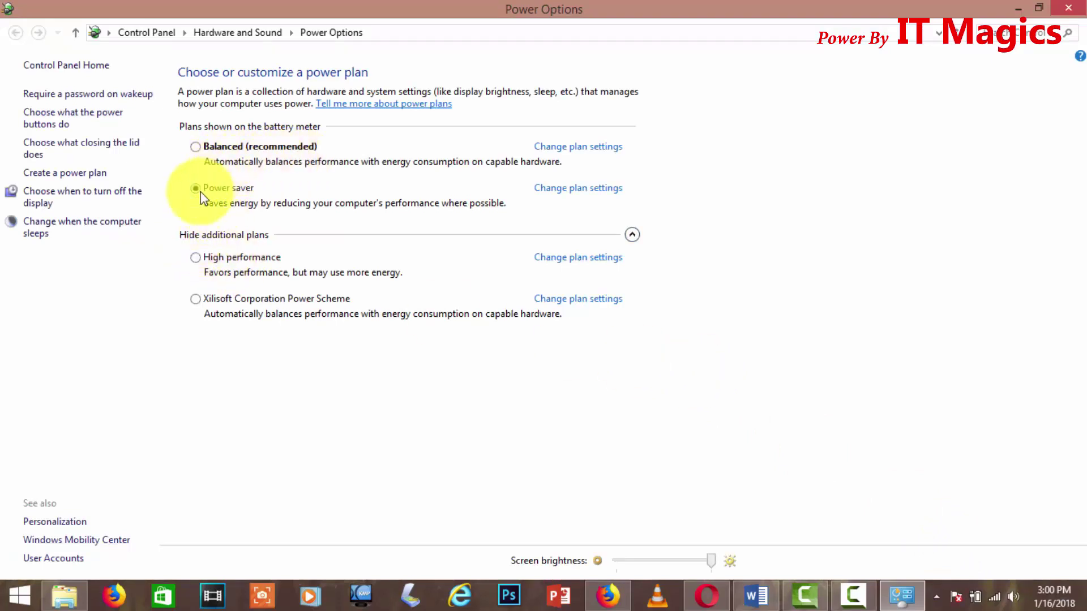
{"action": "left_click", "coordinate": [196, 258]}
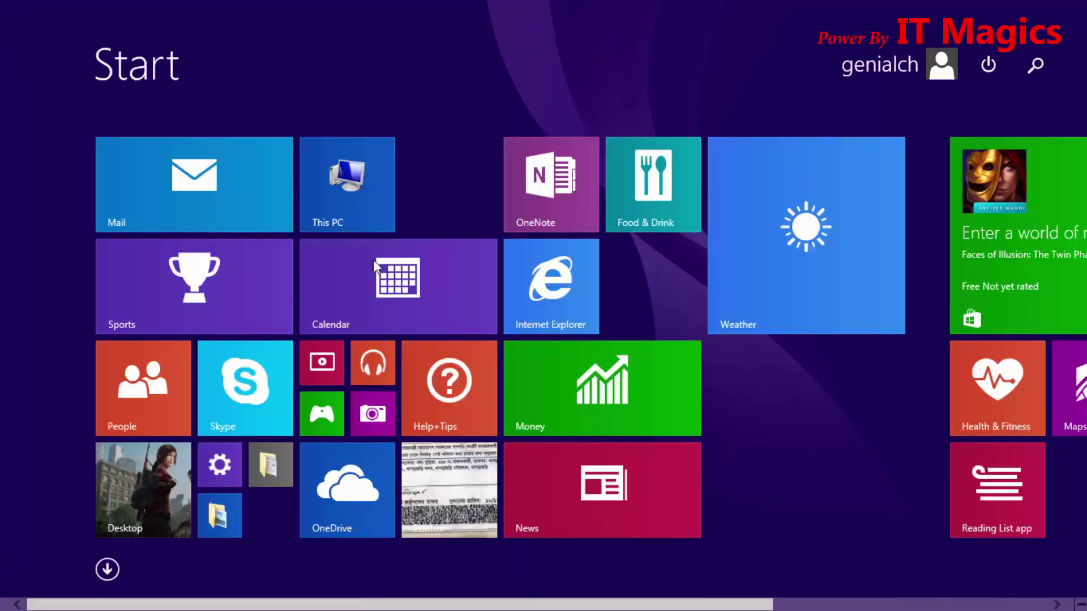
- Find and launch Control Panel by searching 'control' on the Start screen
{"action": "left_click", "coordinate": [1039, 66]}
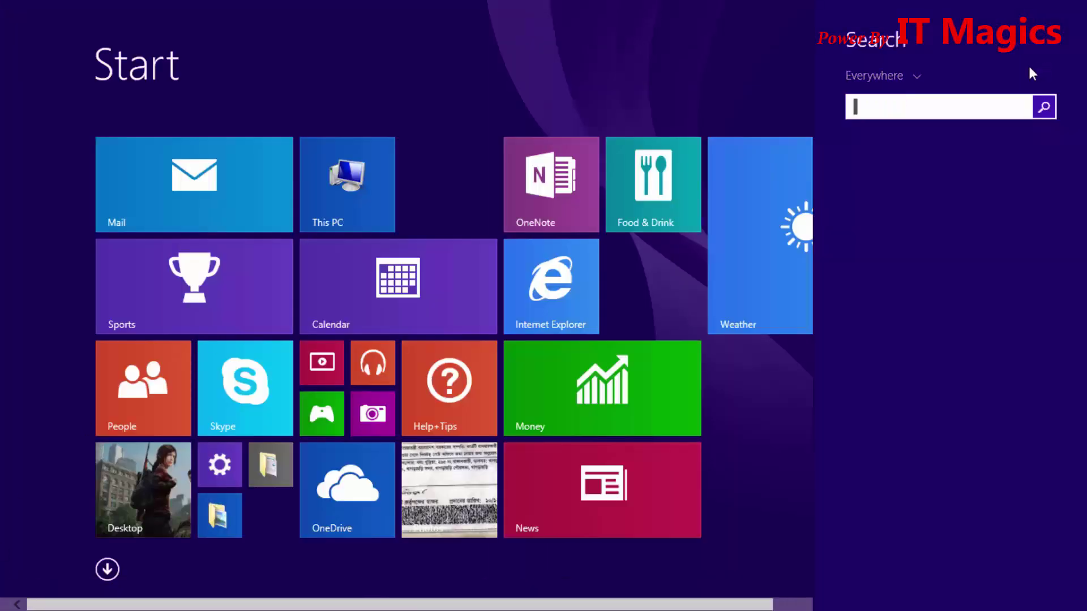
{"action": "left_click", "coordinate": [933, 108]}
{"action": "type", "text": "con"}
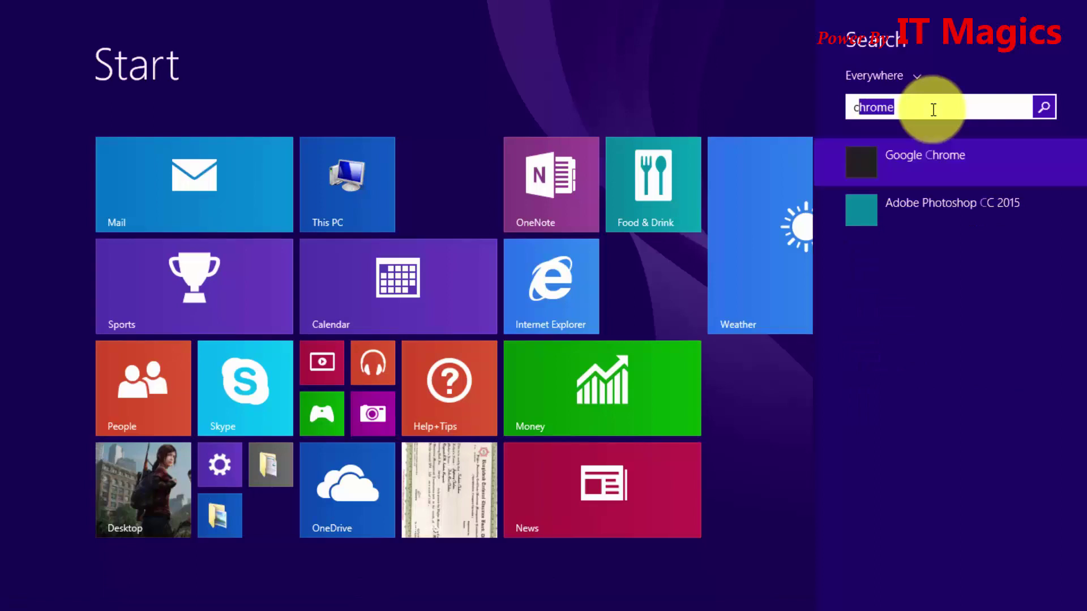
{"action": "type", "text": "tr"}
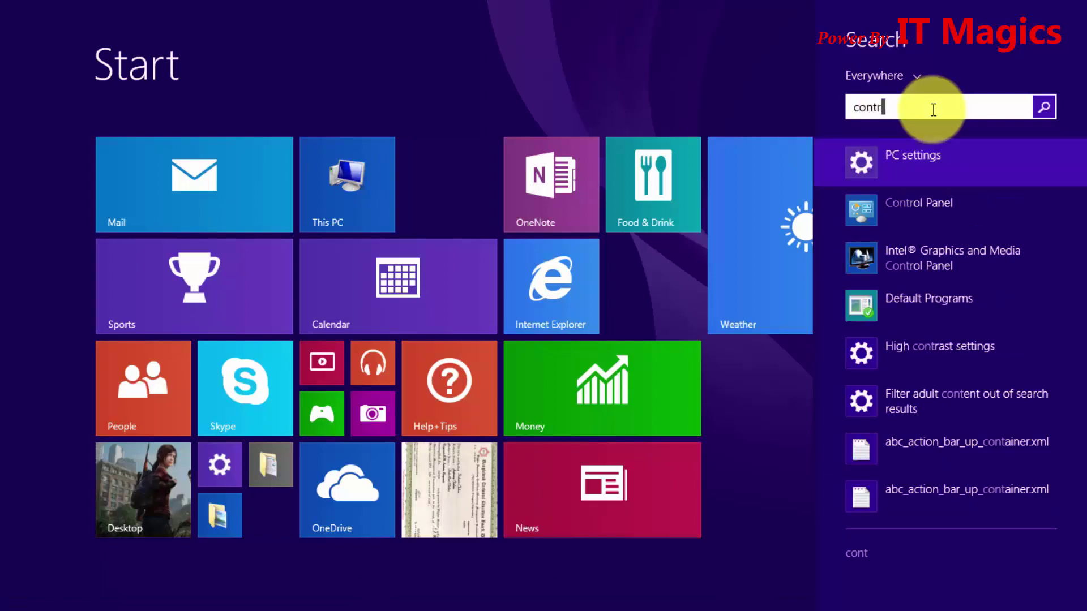
{"action": "left_click", "coordinate": [913, 214]}
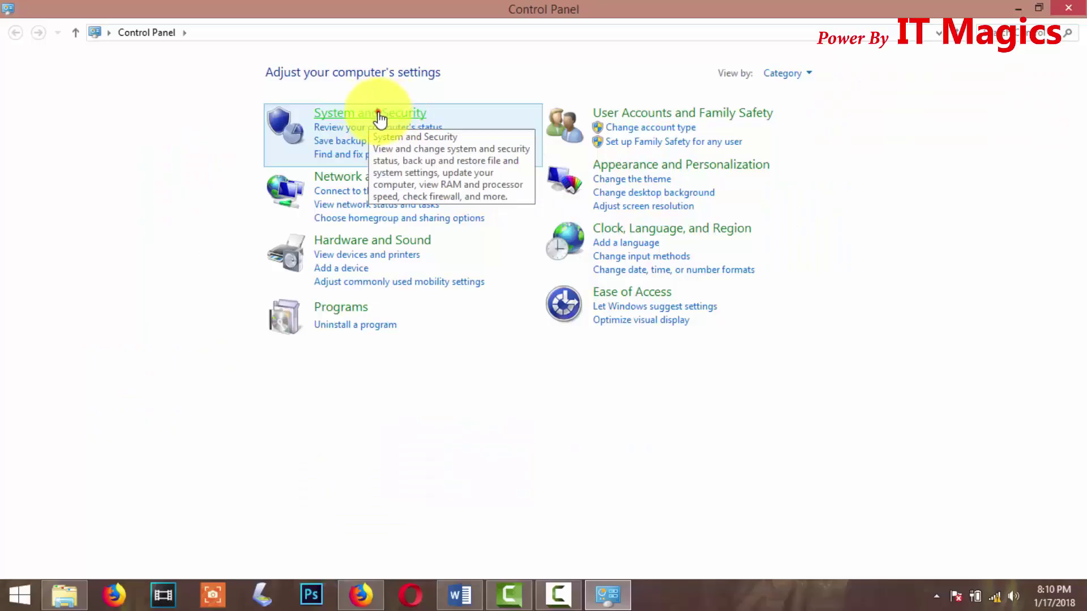
- Set Windows Update important updates to 'Never check for updates' and confirm
{"action": "left_click", "coordinate": [378, 119]}
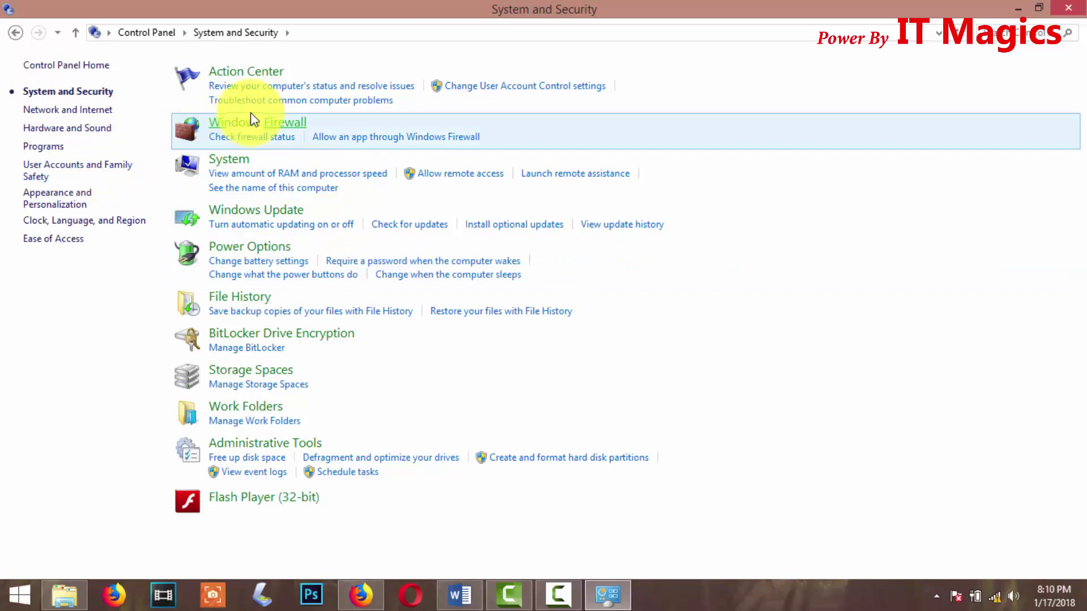
{"action": "left_click", "coordinate": [266, 214]}
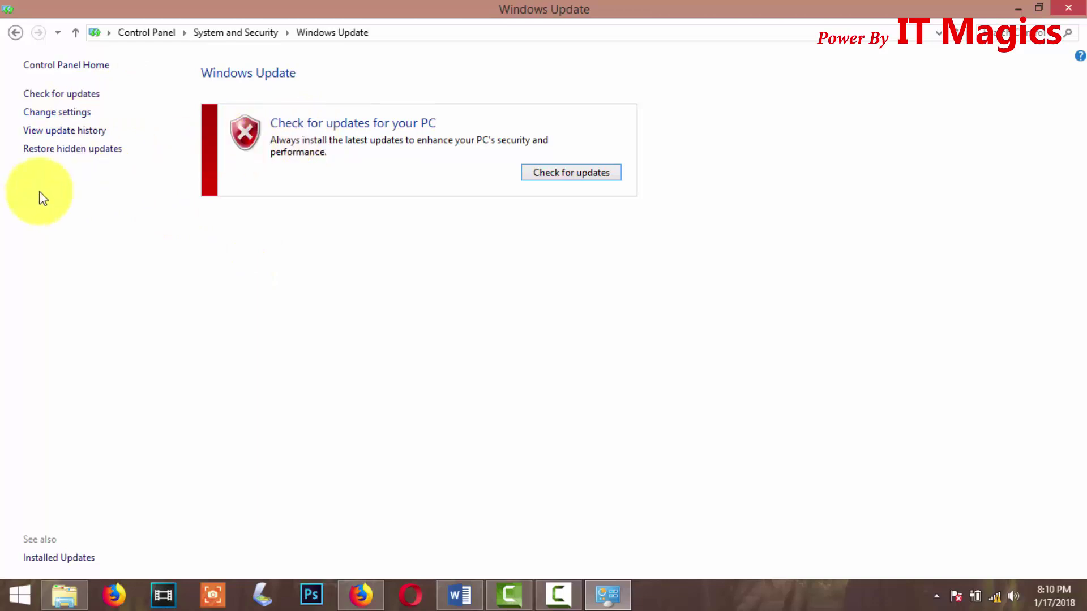
{"action": "left_click", "coordinate": [59, 115]}
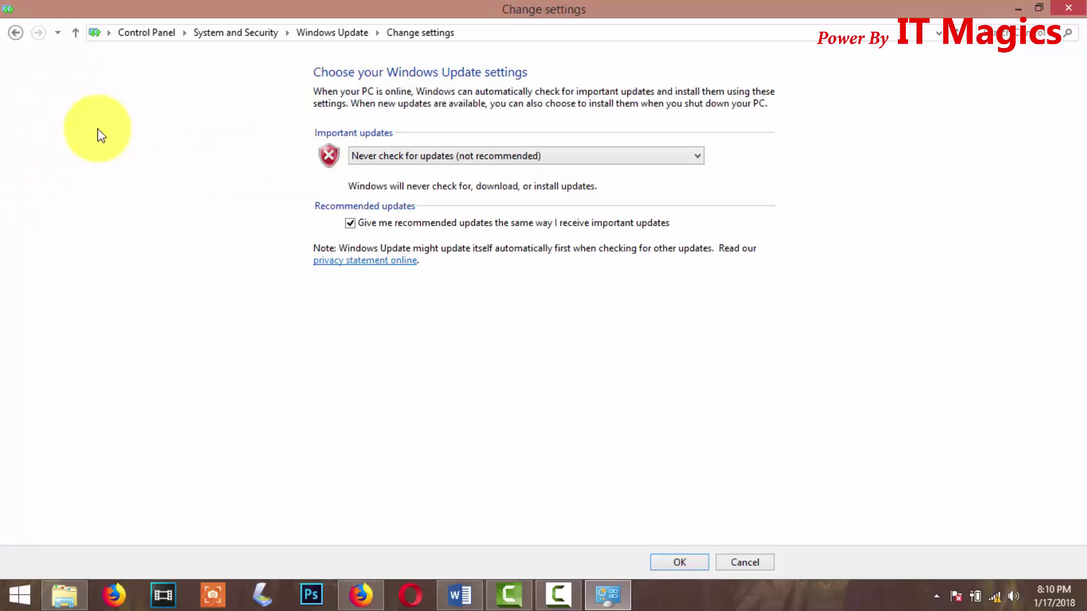
{"action": "left_click", "coordinate": [451, 155]}
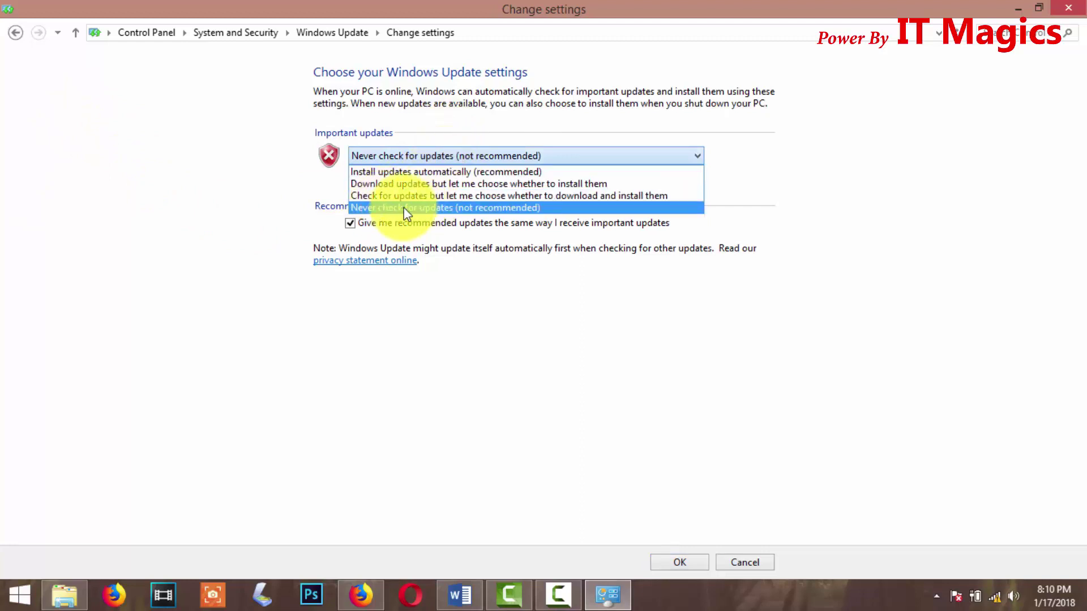
{"action": "left_click", "coordinate": [509, 208]}
{"action": "left_click", "coordinate": [677, 563]}
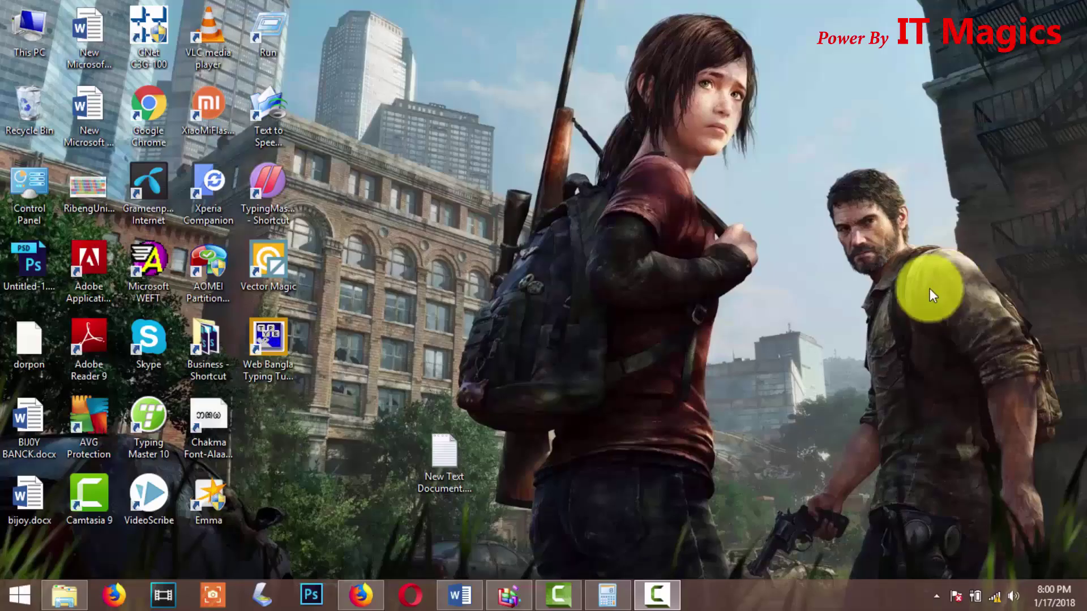
- Bring up System Properties from This PC's advanced system settings
{"action": "left_click", "coordinate": [20, 32]}
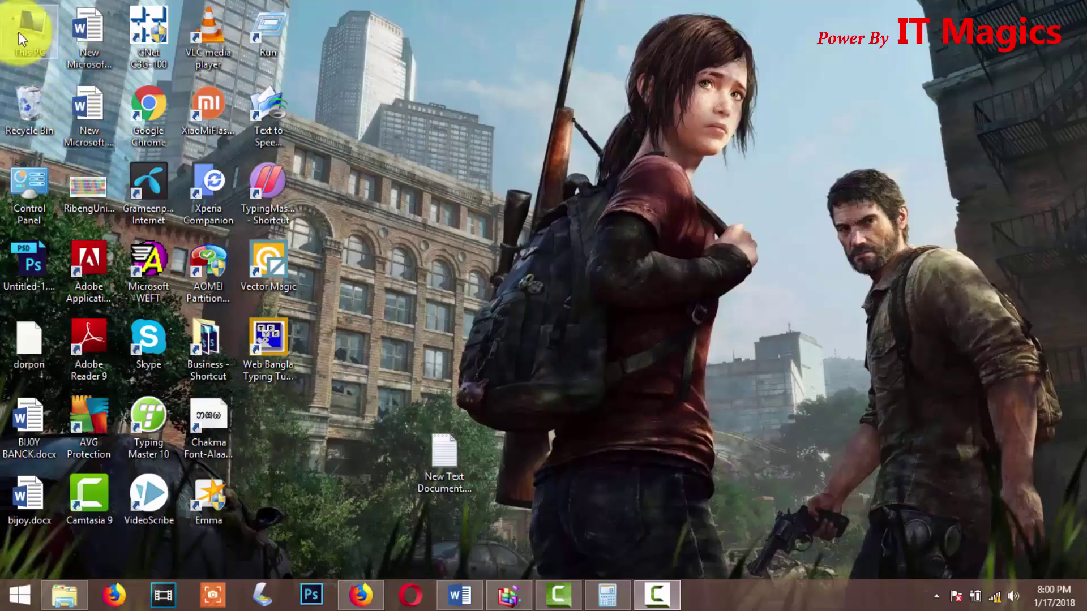
{"action": "right_click", "coordinate": [32, 46]}
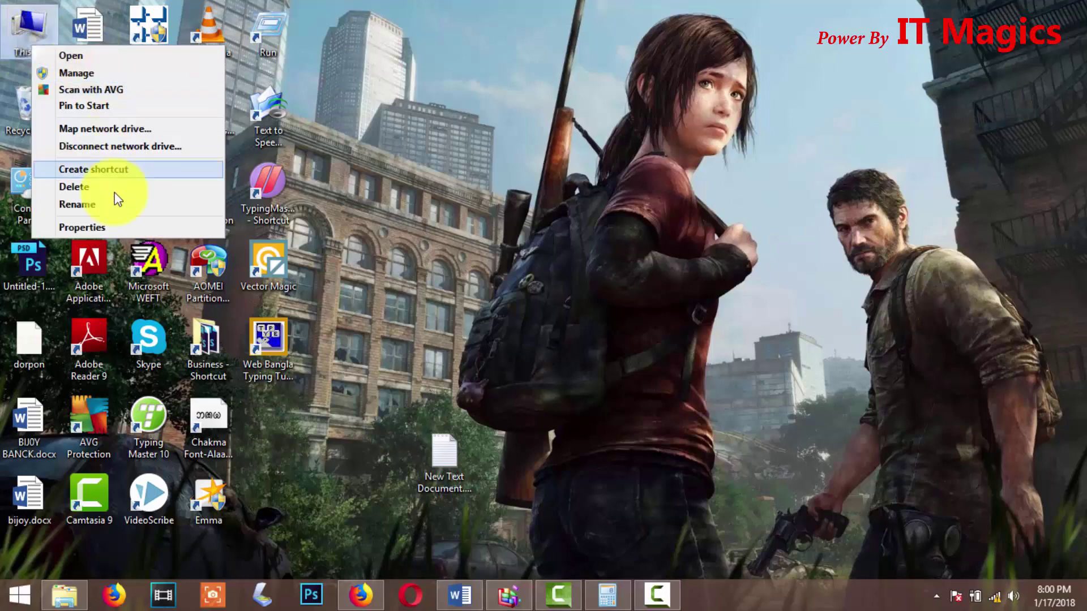
{"action": "left_click", "coordinate": [124, 231]}
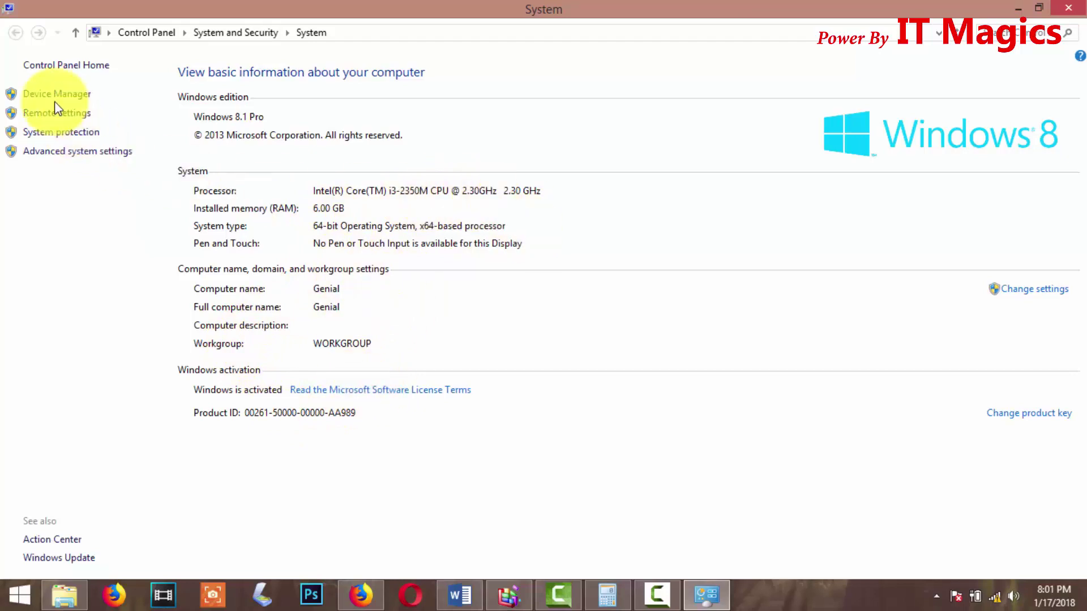
{"action": "left_click", "coordinate": [71, 151]}
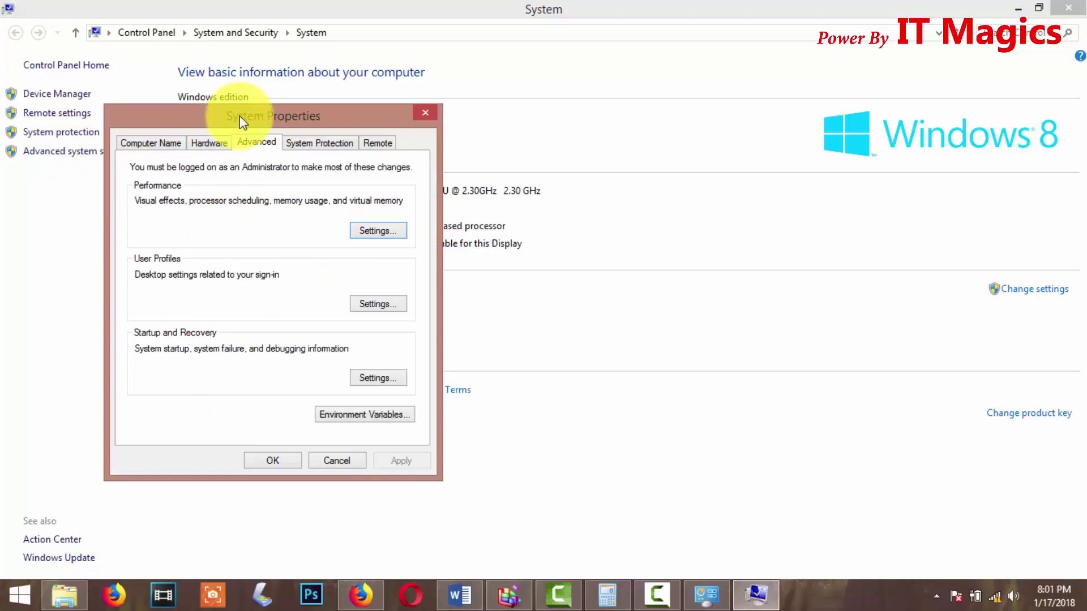
{"action": "left_click_drag", "start_coordinate": [239, 116], "coordinate": [365, 70]}
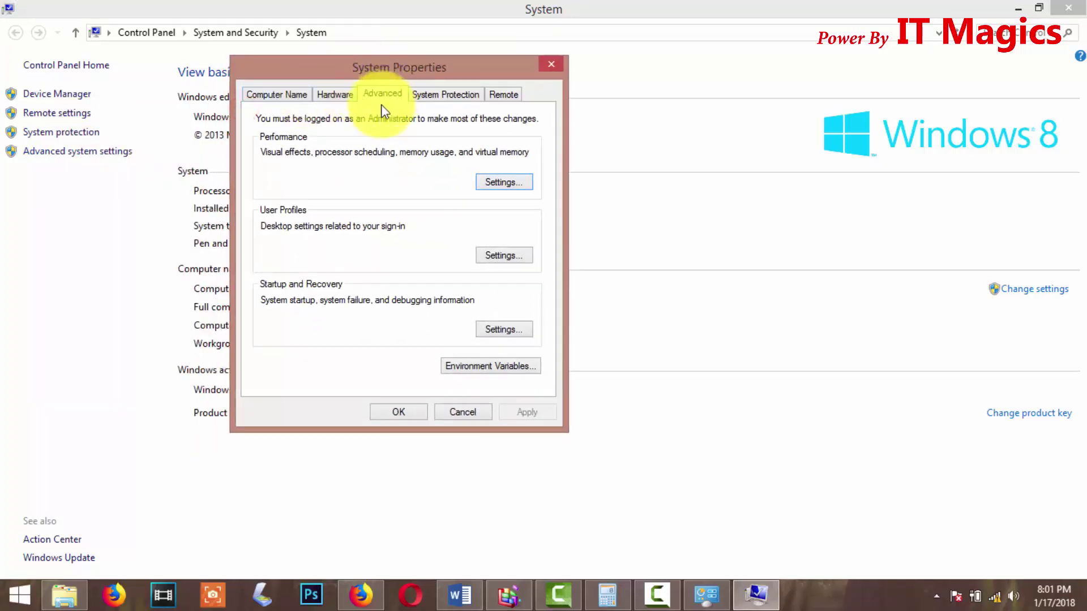
- In Virtual Memory, turn off automatic paging file management and choose Custom size
{"action": "left_click", "coordinate": [499, 183]}
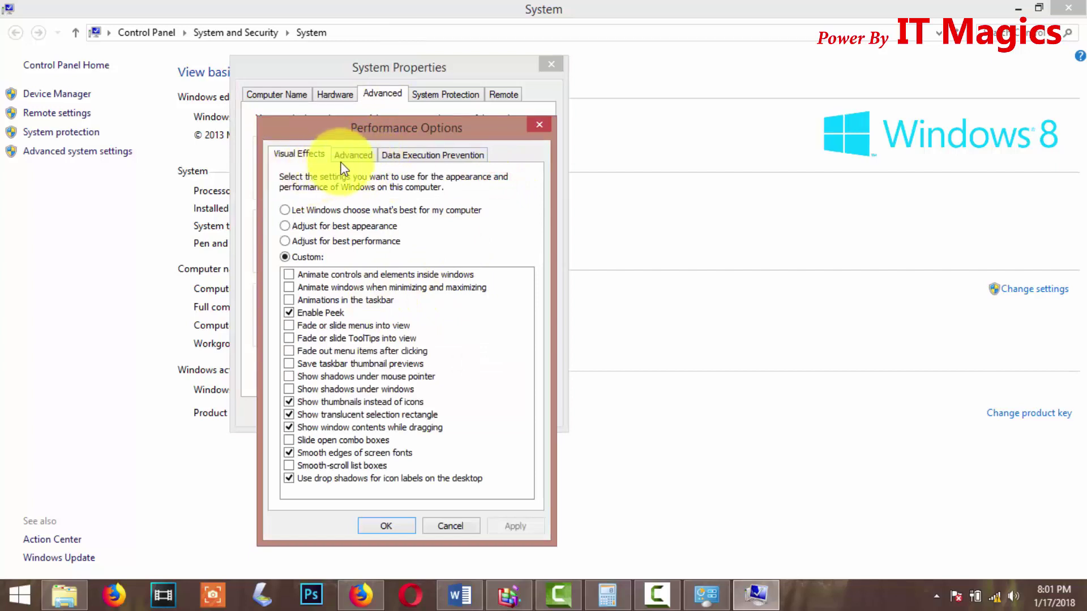
{"action": "left_click", "coordinate": [353, 156]}
{"action": "left_click_drag", "start_coordinate": [390, 124], "coordinate": [405, 25]}
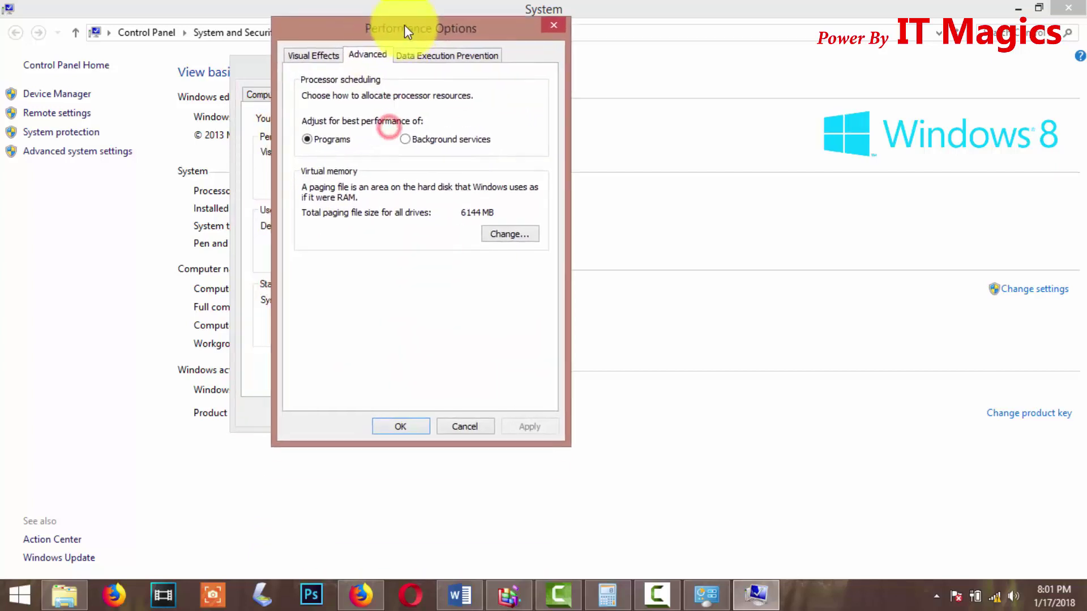
{"action": "left_click", "coordinate": [510, 235]}
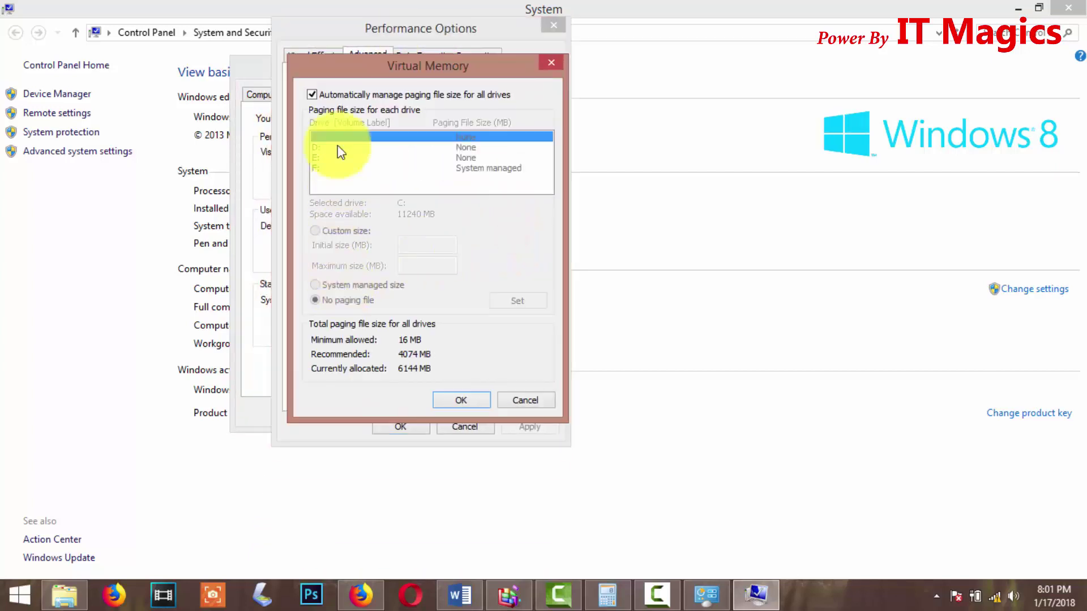
{"action": "left_click", "coordinate": [313, 95]}
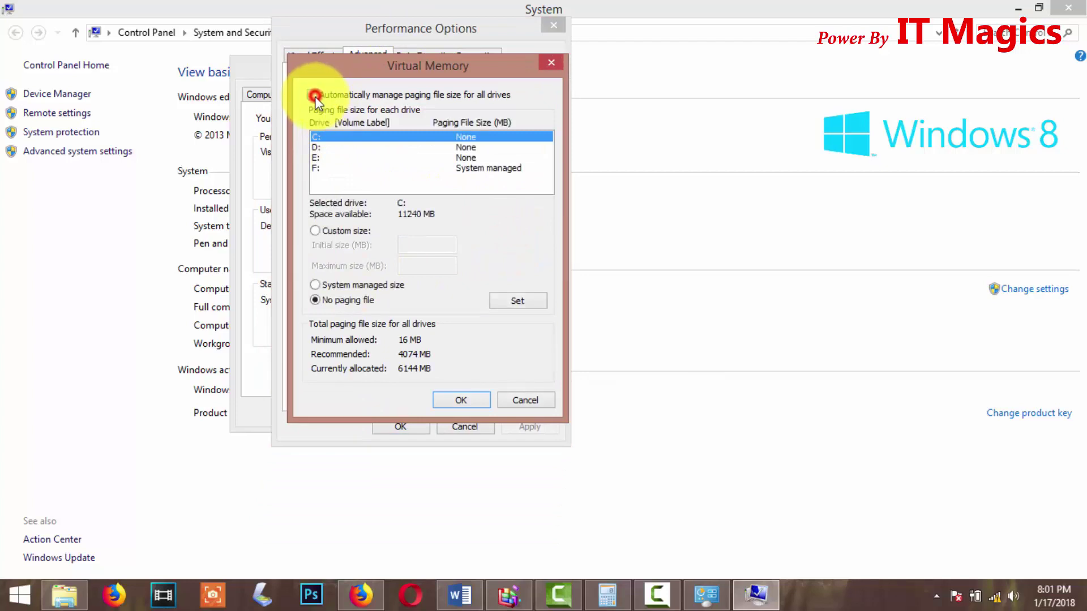
{"action": "left_click", "coordinate": [316, 231]}
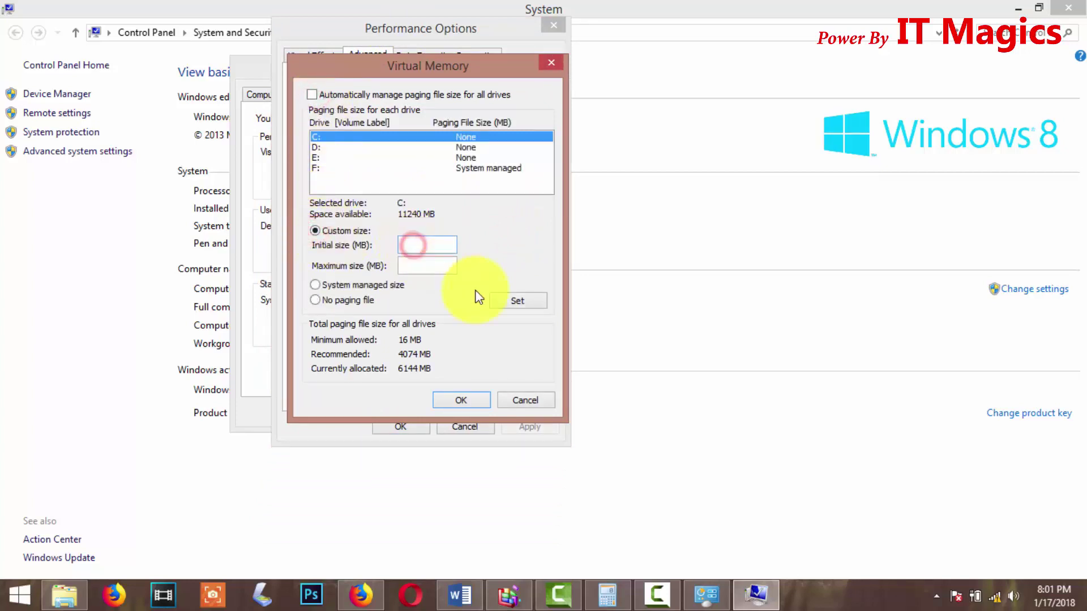
- Use Calculator to compute 1024 × 4 = 4096
{"action": "key", "text": "super"}
{"action": "left_click", "coordinate": [1040, 66]}
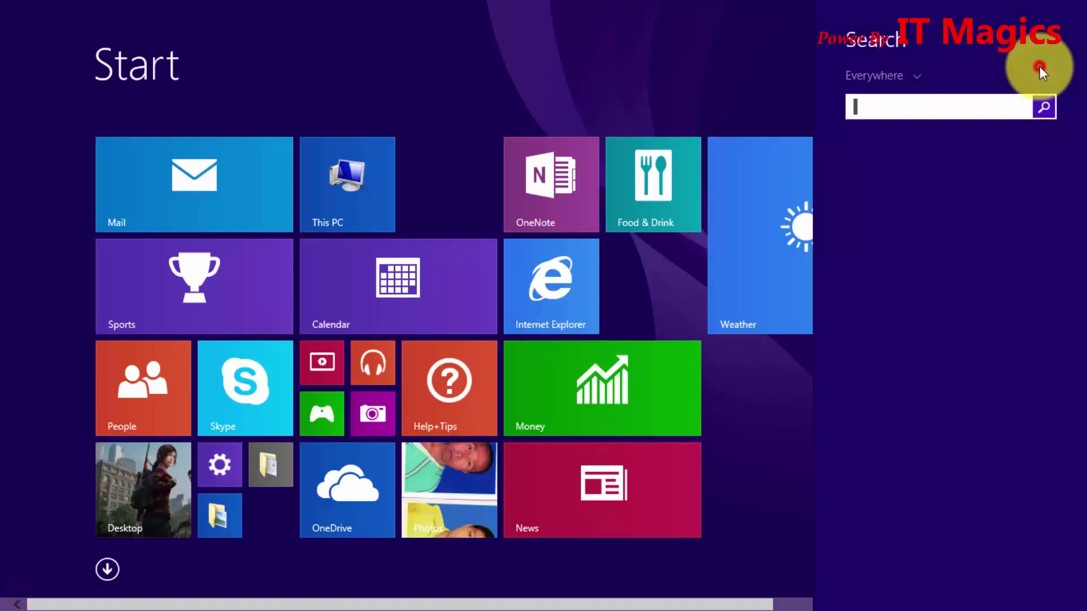
{"action": "type", "text": "ca"}
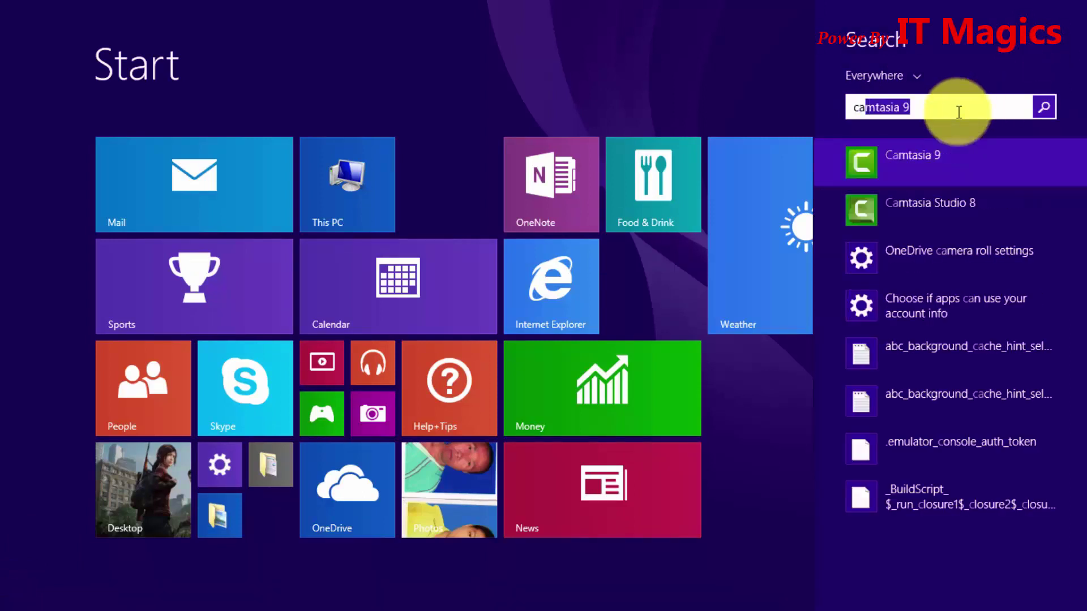
{"action": "type", "text": "l"}
{"action": "left_click", "coordinate": [923, 161]}
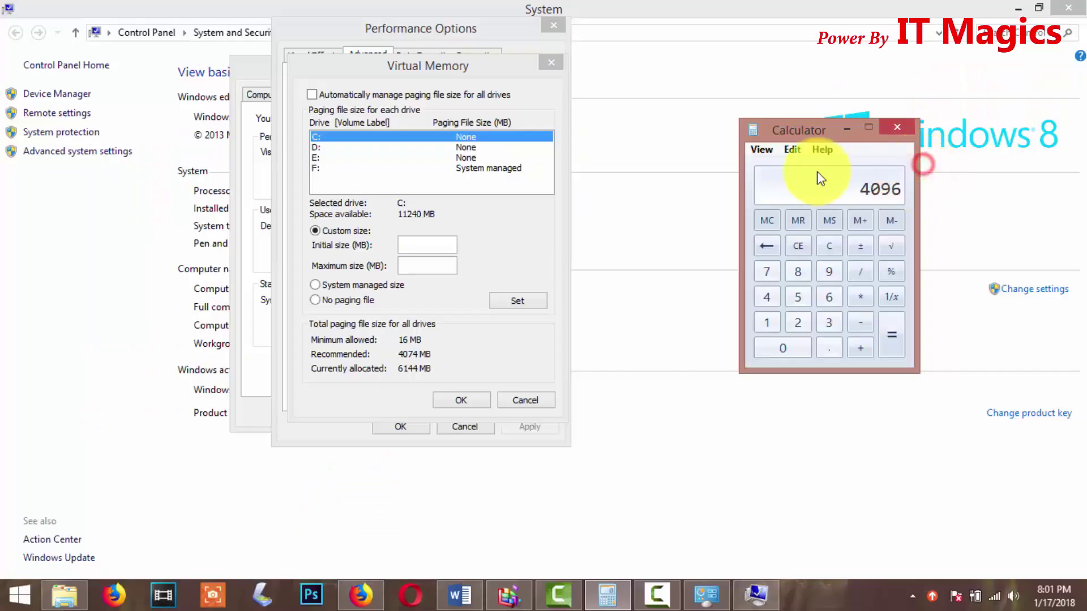
{"action": "left_click", "coordinate": [829, 246]}
{"action": "left_click", "coordinate": [765, 323]}
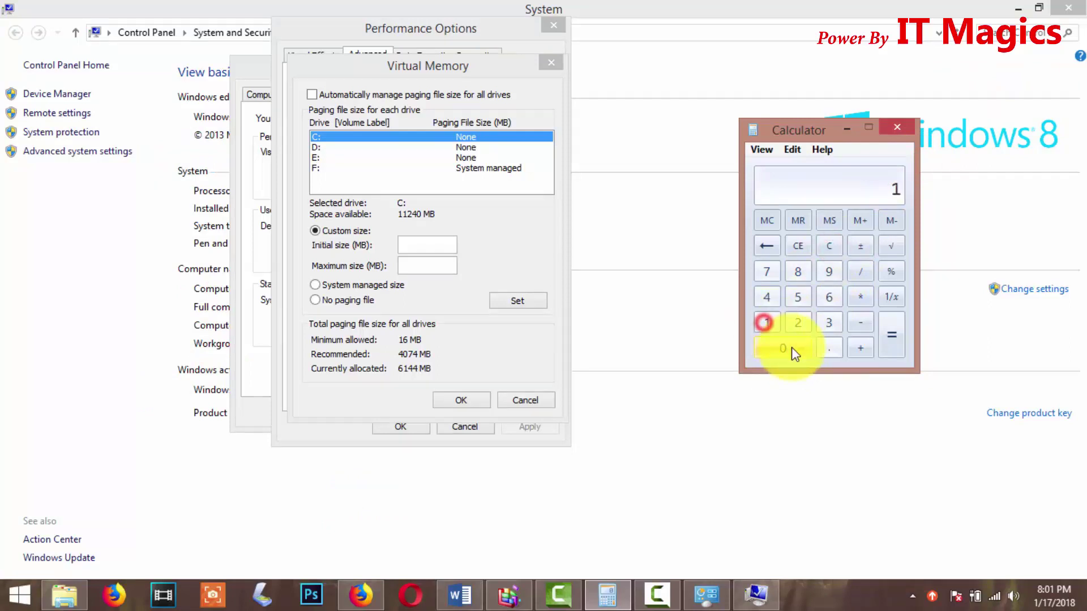
{"action": "left_click", "coordinate": [766, 296]}
{"action": "left_click", "coordinate": [860, 297]}
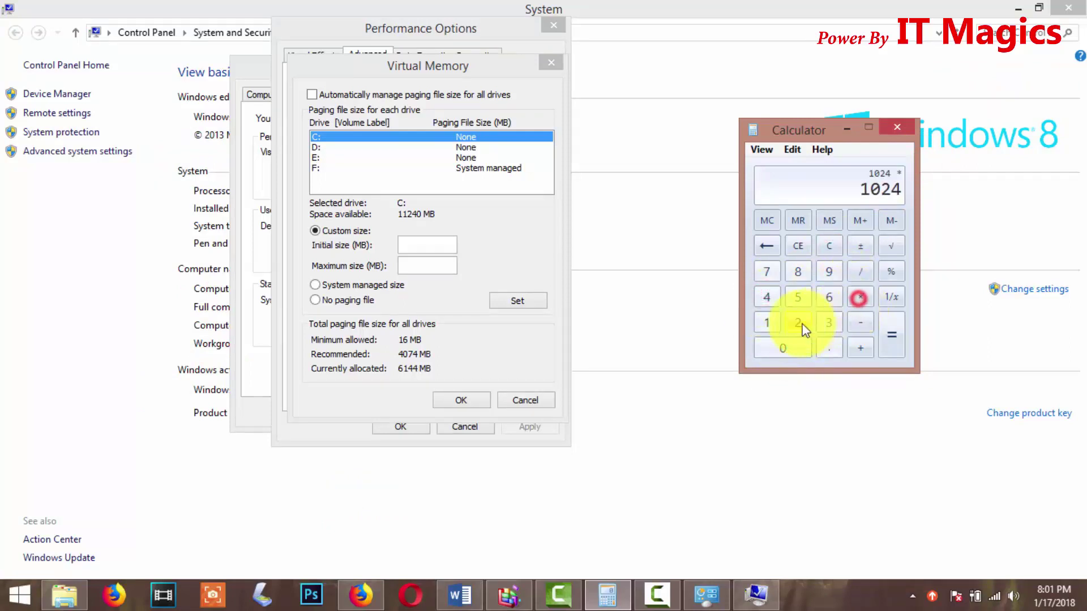
{"action": "left_click", "coordinate": [775, 299]}
{"action": "left_click", "coordinate": [891, 336]}
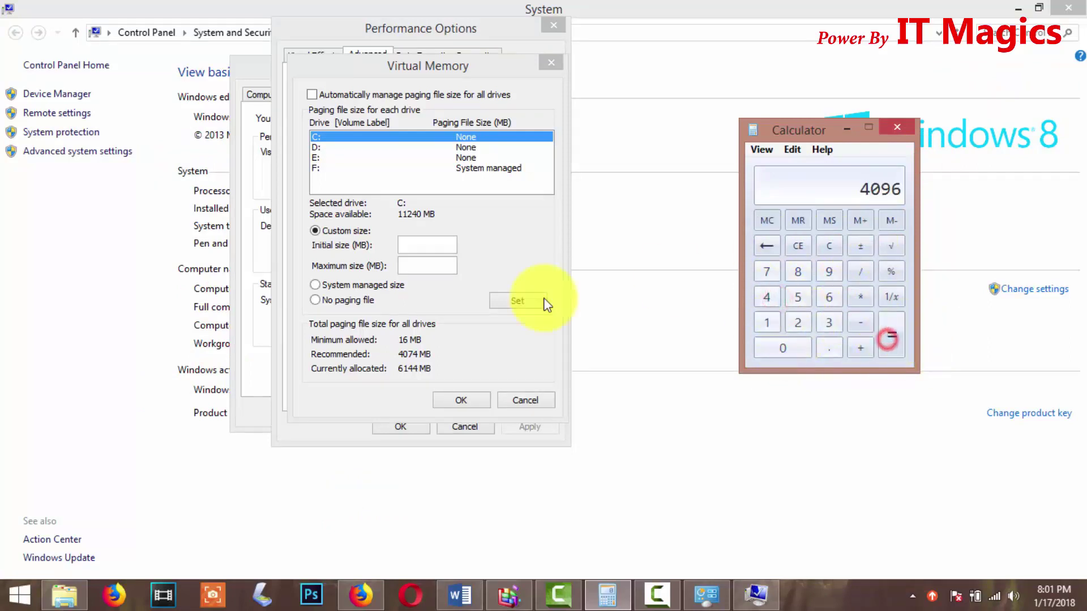
- Give drive C 4096 MB initial and 8192 MB maximum paging size, then Set
{"action": "left_click", "coordinate": [429, 246]}
{"action": "type", "text": "4096"}
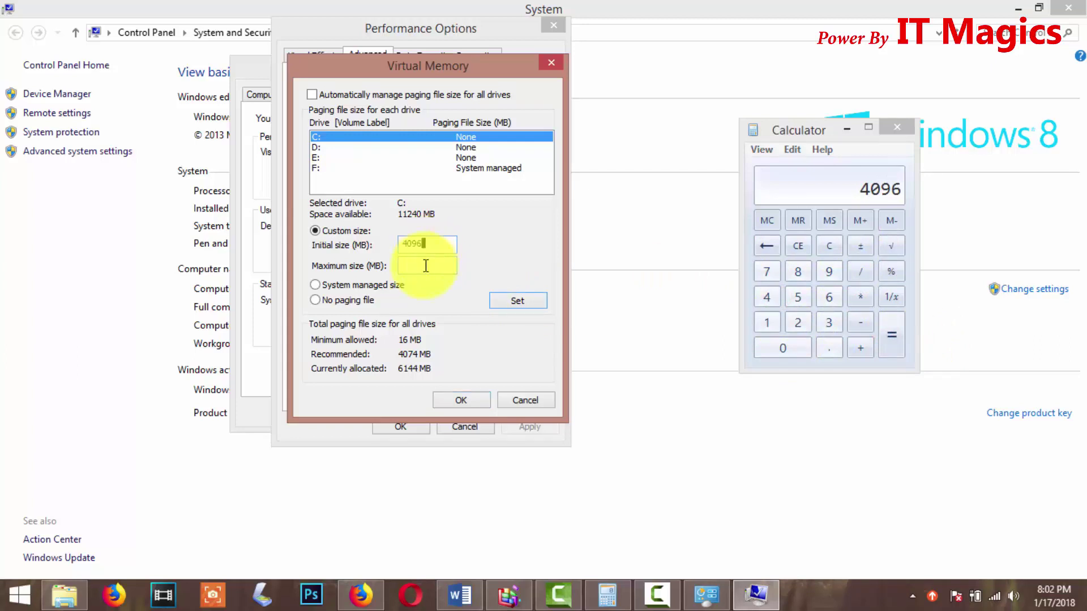
{"action": "left_click", "coordinate": [426, 266]}
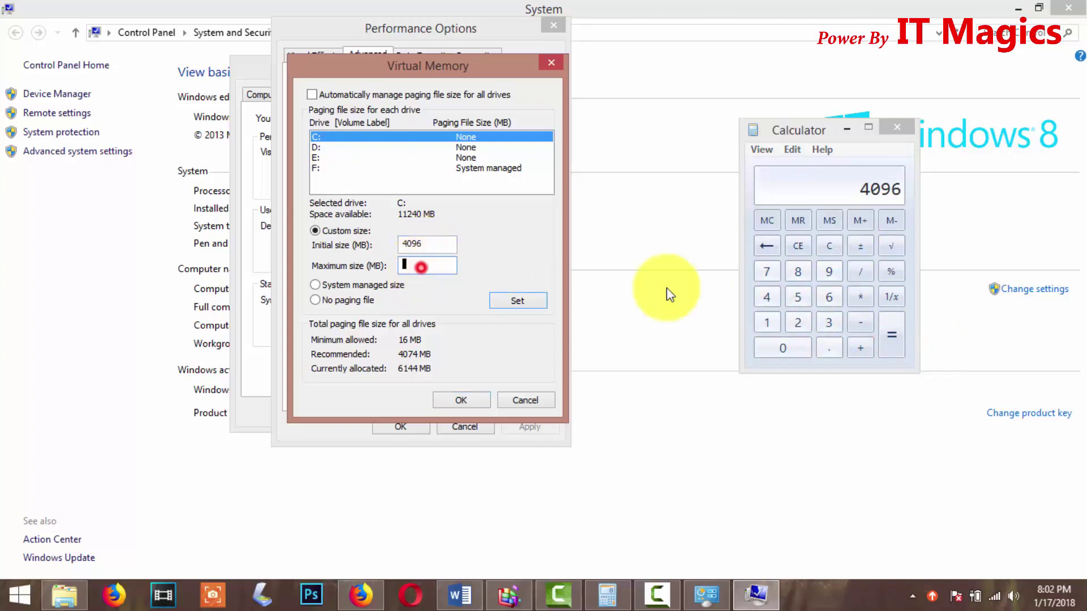
{"action": "left_click", "coordinate": [859, 297]}
{"action": "left_click", "coordinate": [797, 321]}
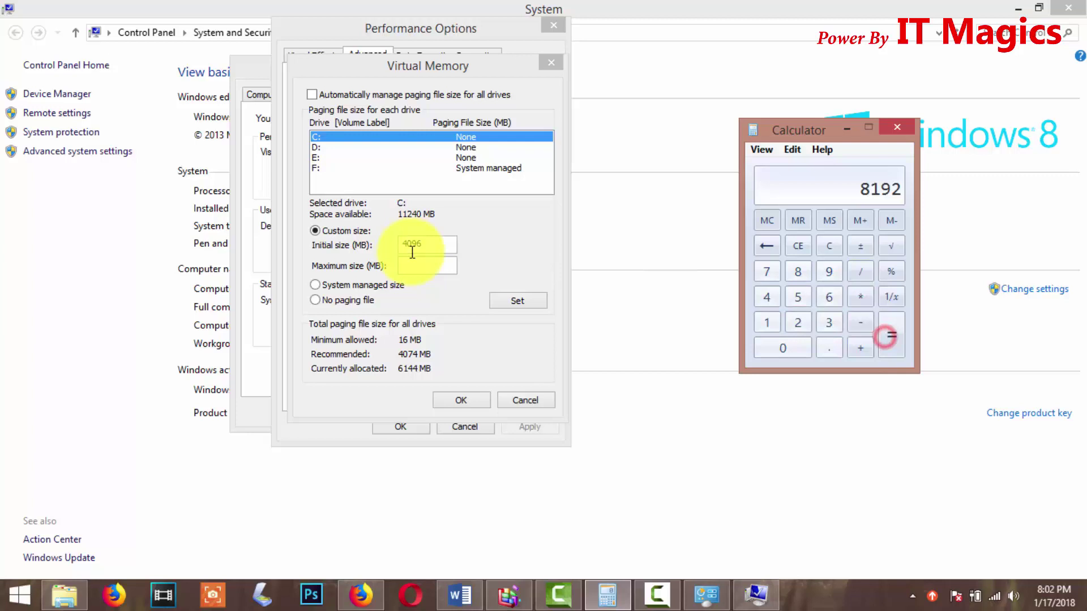
{"action": "left_click", "coordinate": [413, 263]}
{"action": "type", "text": "8192"}
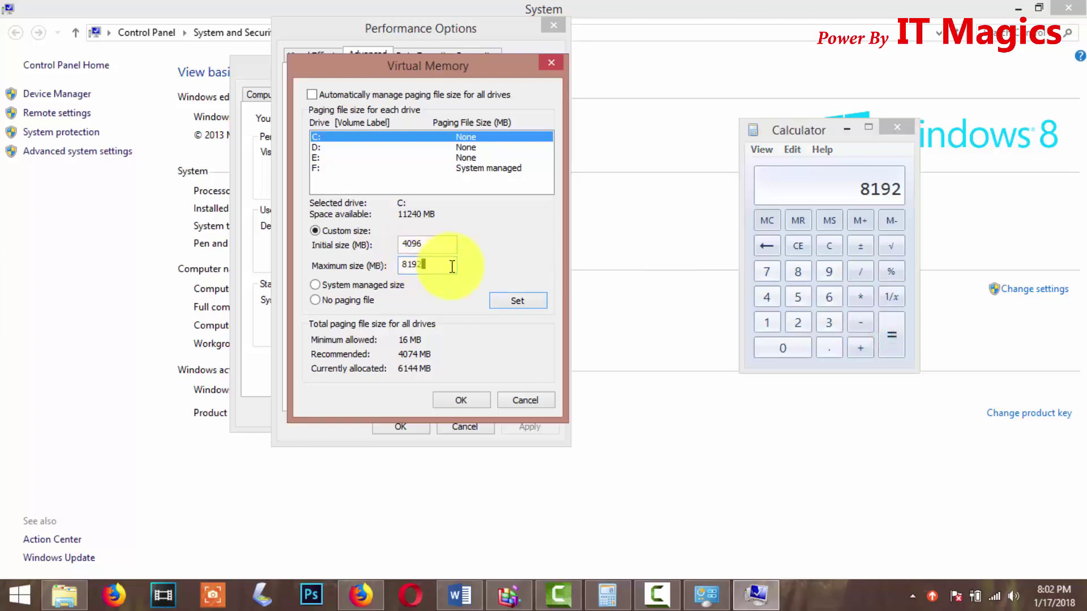
{"action": "left_click", "coordinate": [524, 302]}
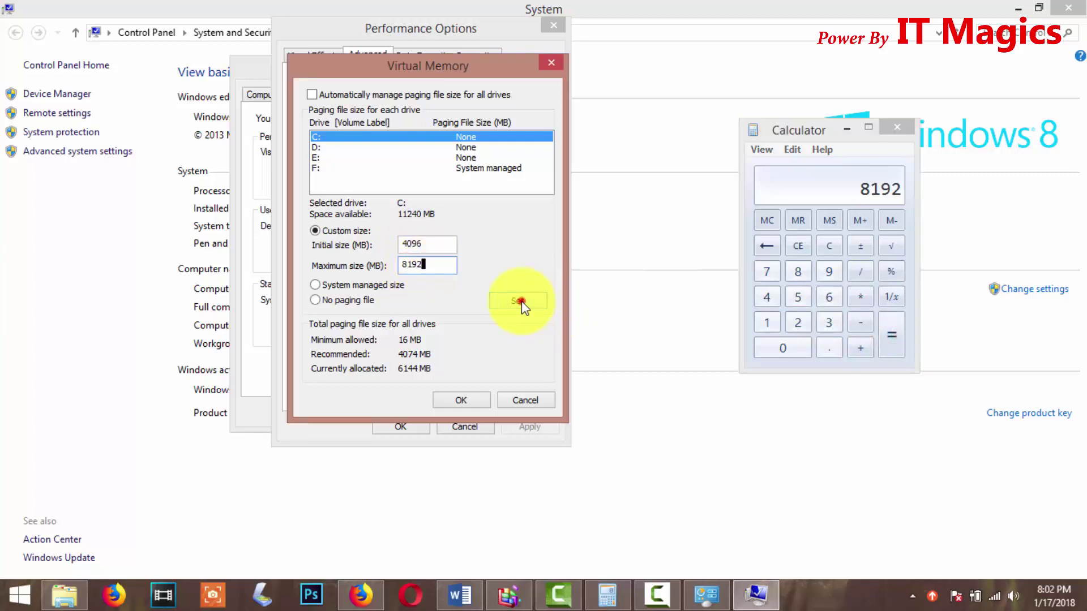
- Confirm Virtual Memory, accept the restart notice, and close Performance Options and System Properties
{"action": "left_click", "coordinate": [463, 401]}
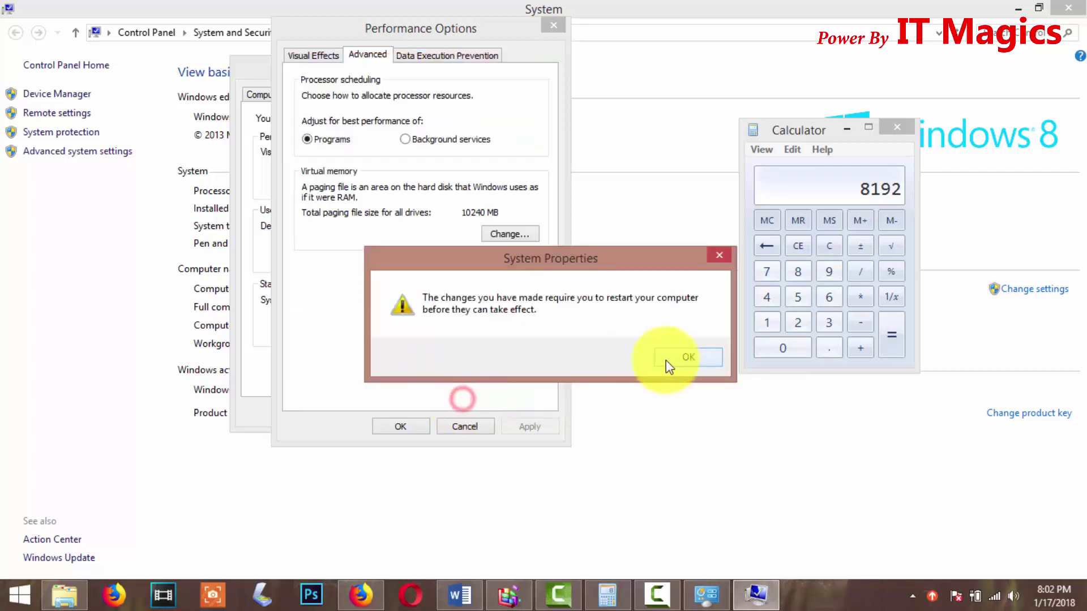
{"action": "left_click", "coordinate": [687, 361]}
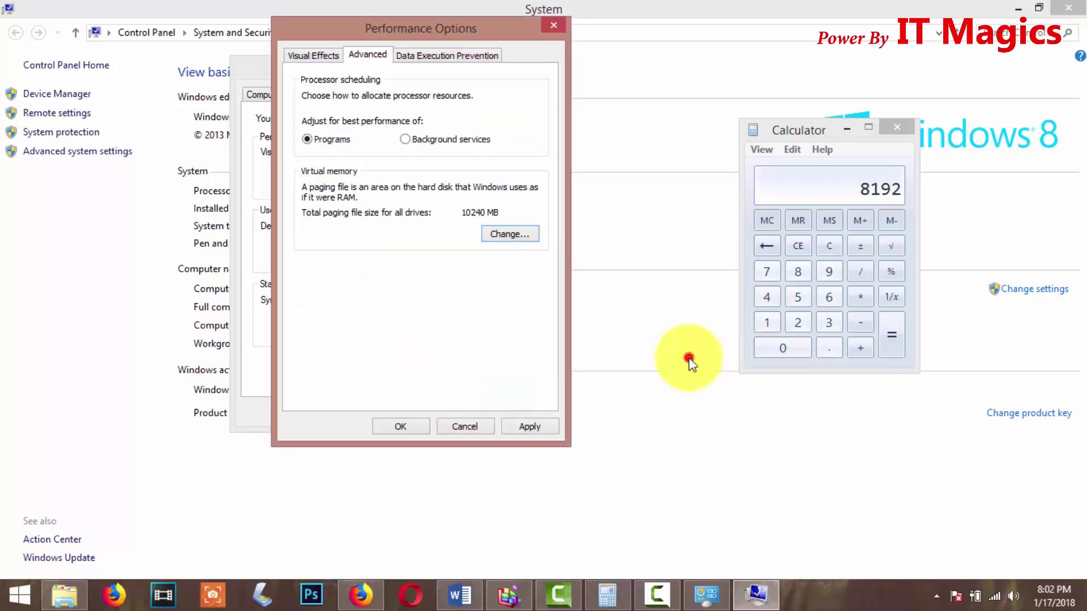
{"action": "left_click", "coordinate": [401, 426]}
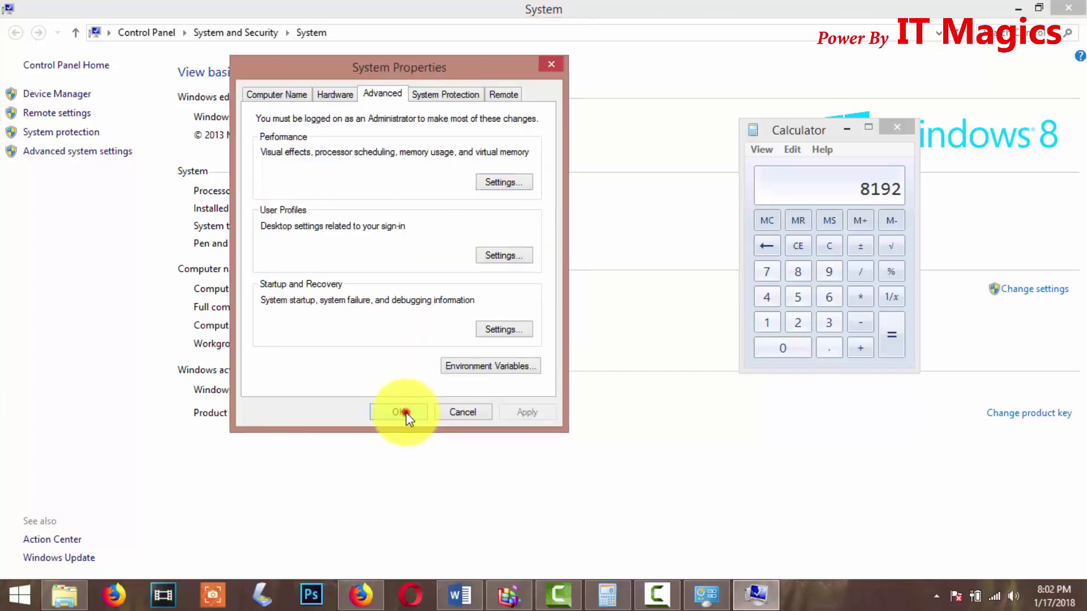
{"action": "left_click", "coordinate": [406, 413]}
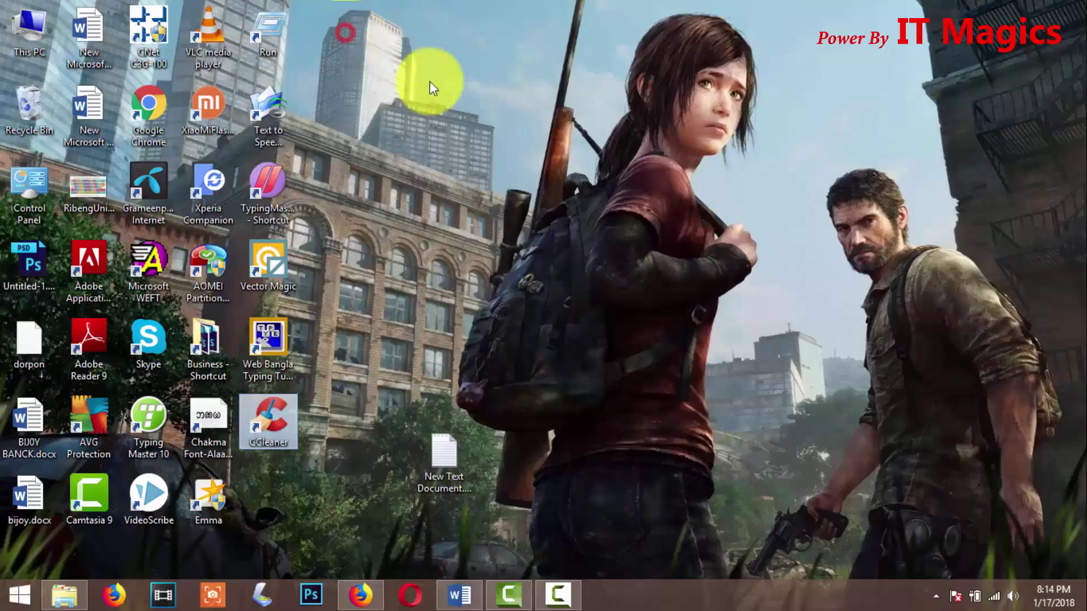
- Check the Applications and Windows cleaning lists and run Analyze in CCleaner
{"action": "left_click", "coordinate": [422, 142]}
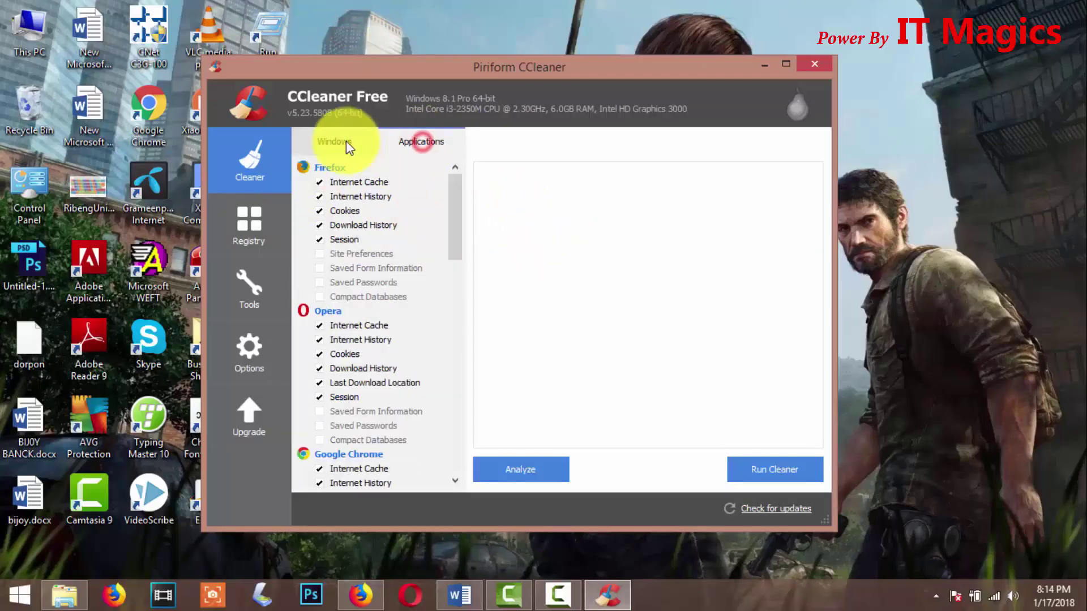
{"action": "left_click", "coordinate": [346, 142]}
{"action": "left_click", "coordinate": [522, 472]}
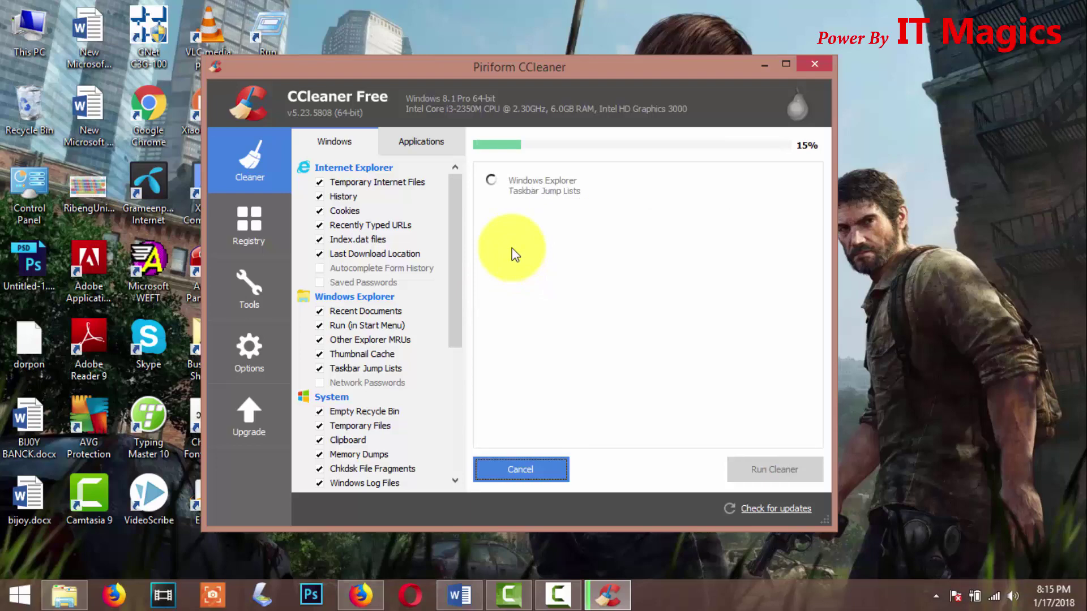
- Browse Registry, the Uninstall list (Adobe Flash Player 27 NPAPI), and Options, ending on Registry
{"action": "left_click", "coordinate": [249, 242]}
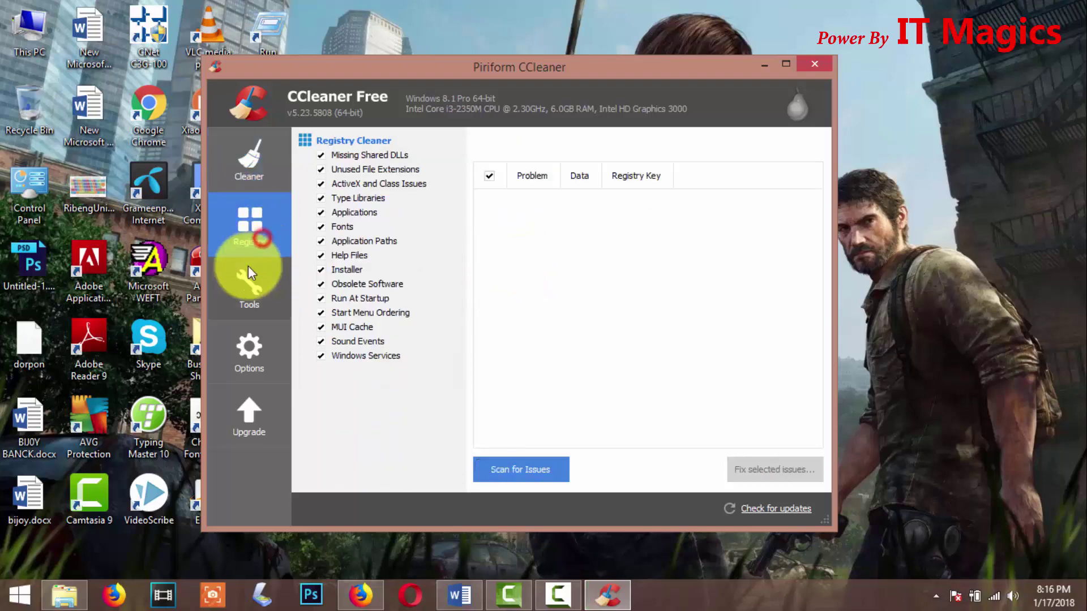
{"action": "left_click", "coordinate": [244, 298]}
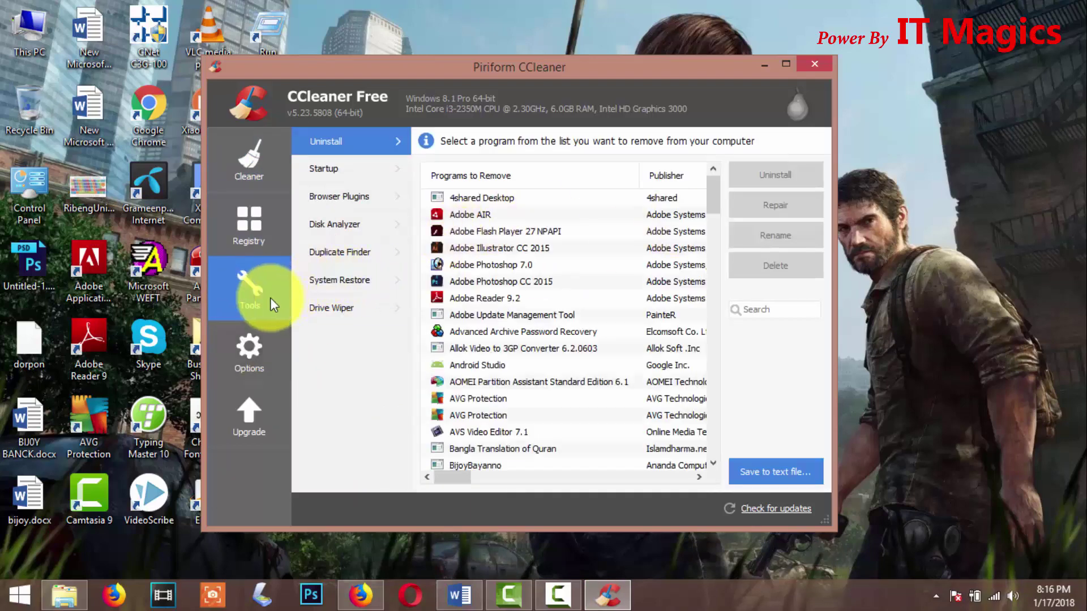
{"action": "left_click", "coordinate": [594, 231]}
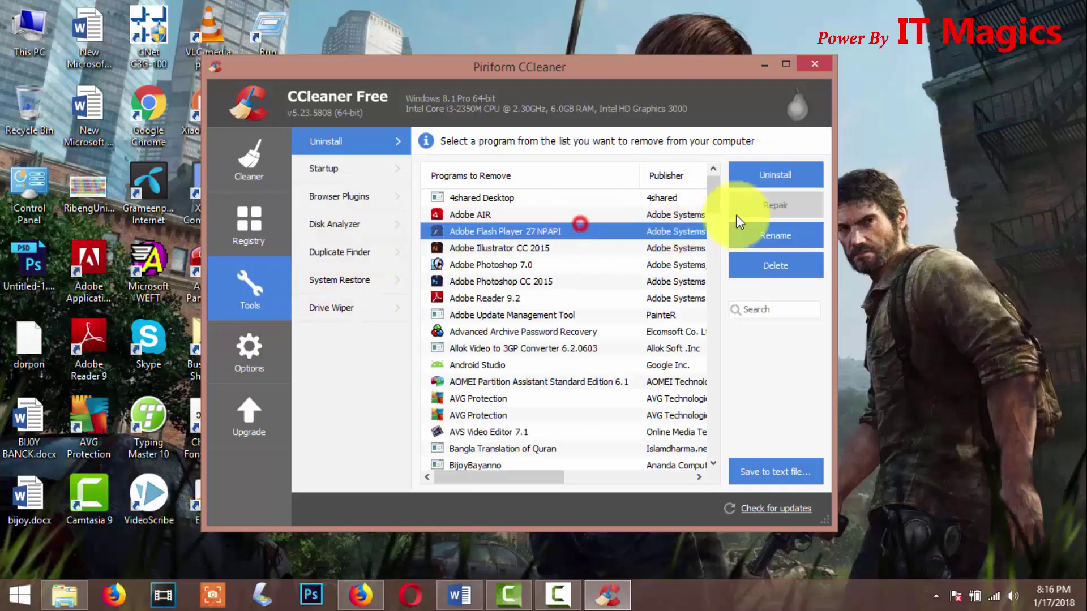
{"action": "type", "text": "avg"}
{"action": "left_click", "coordinate": [277, 355]}
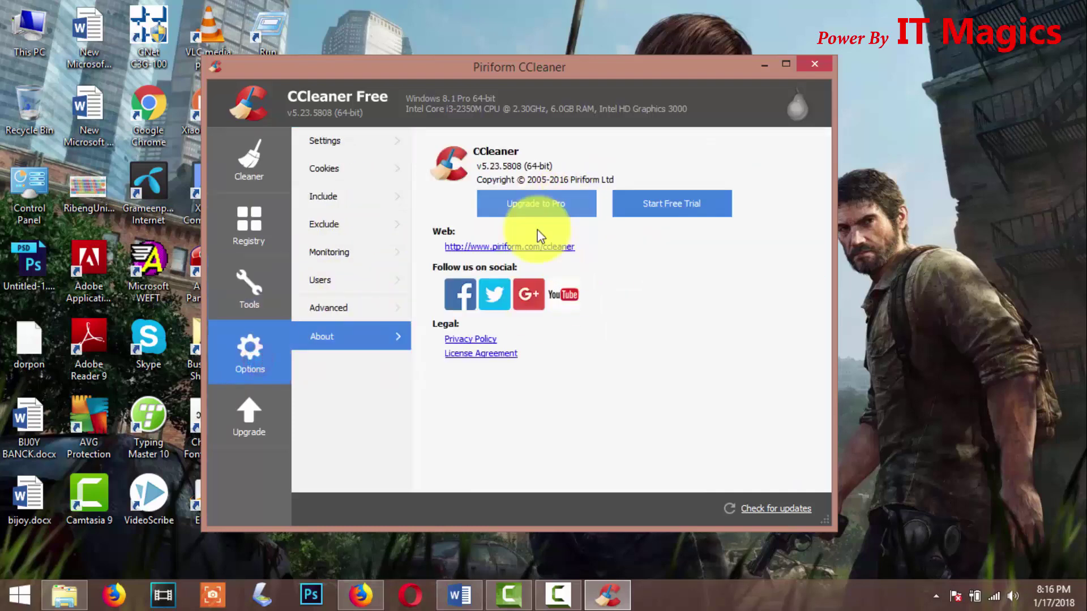
{"action": "left_click", "coordinate": [249, 225]}
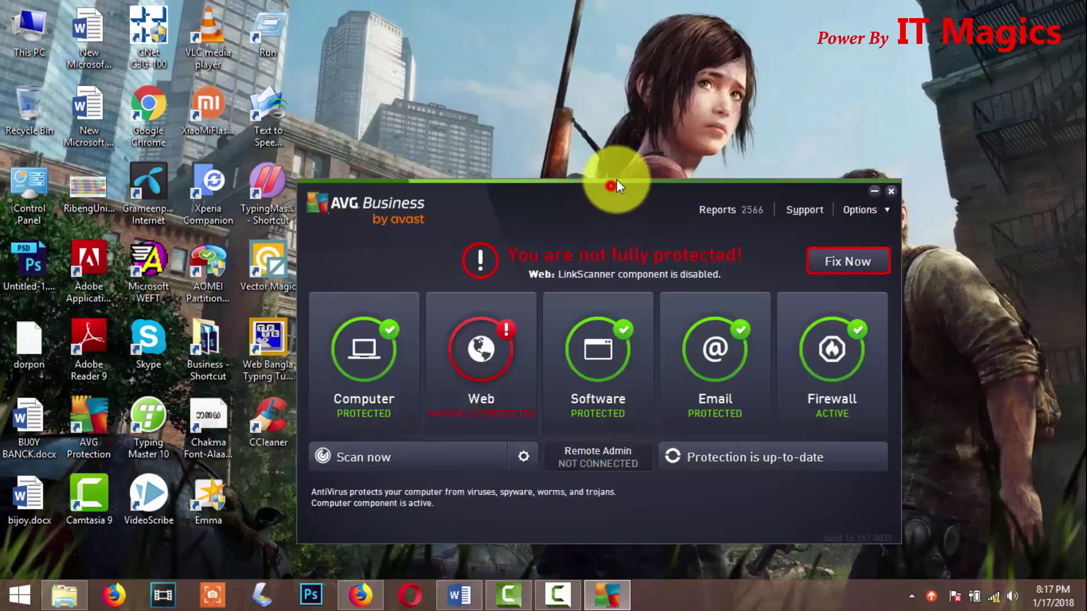
{"action": "left_click_drag", "start_coordinate": [616, 181], "coordinate": [655, 104]}
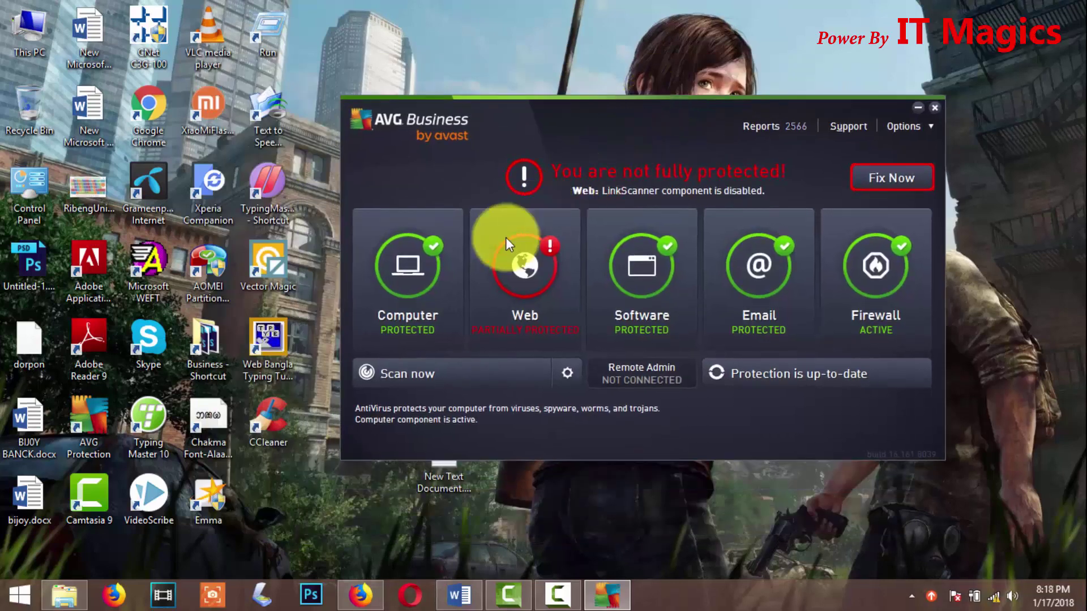